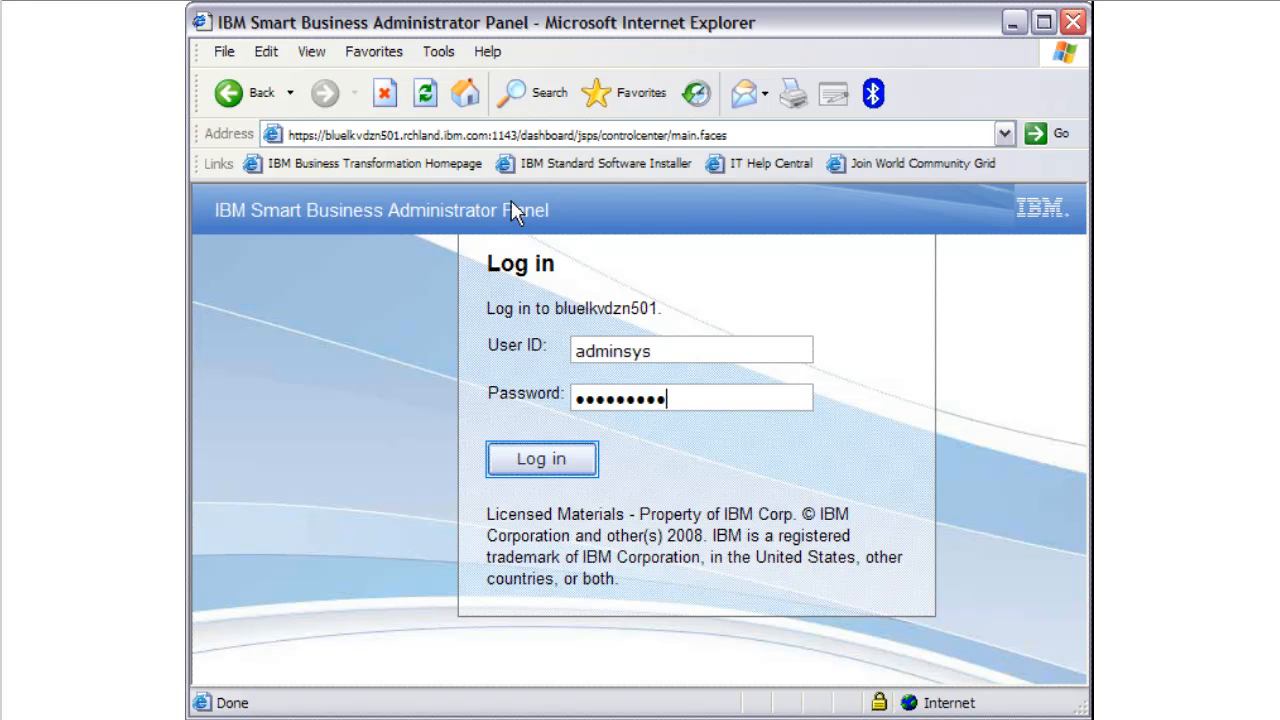
Step: Log in to the Smart Business Administrator Panel and bring up its Services list
left_click(556, 458)
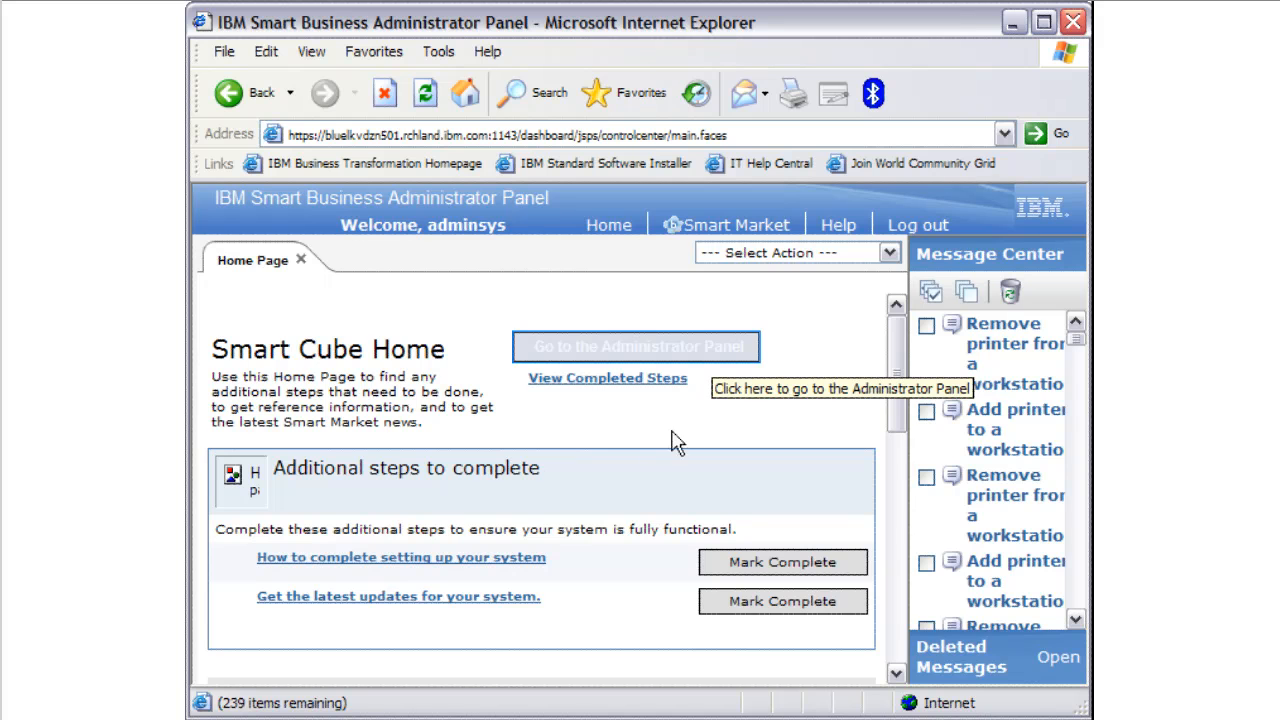
left_click(711, 348)
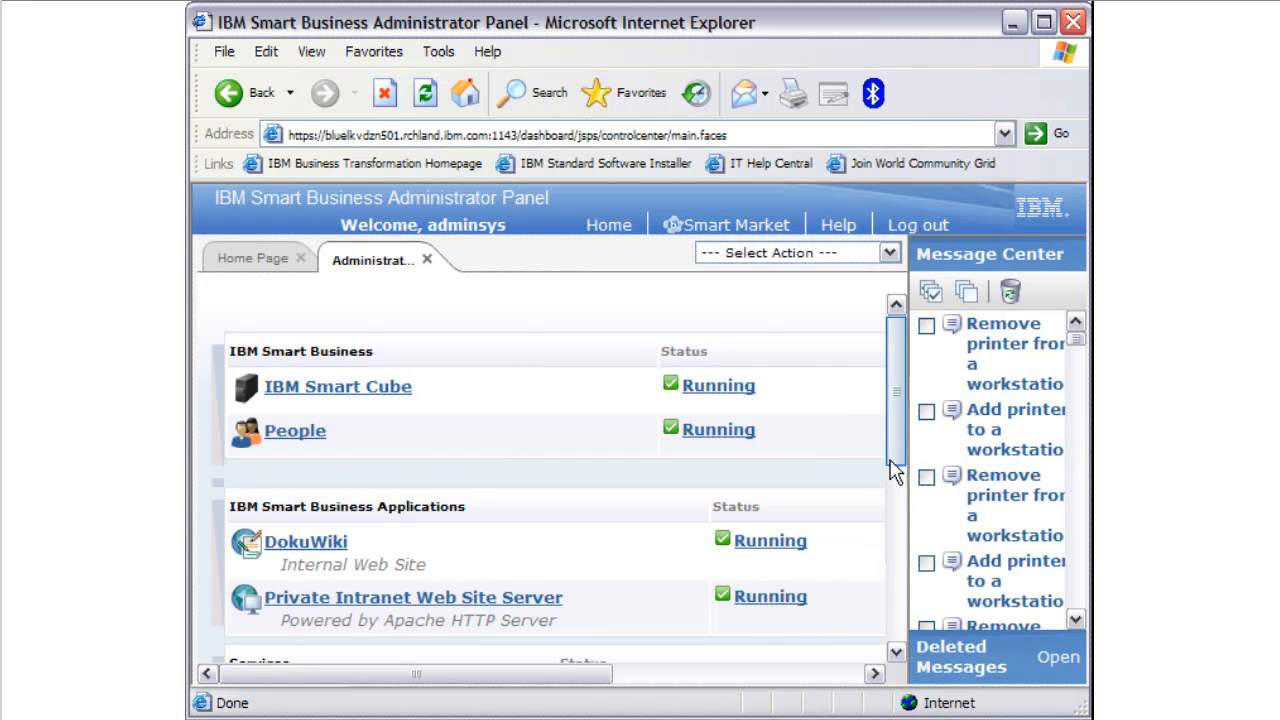
left_click(900, 525)
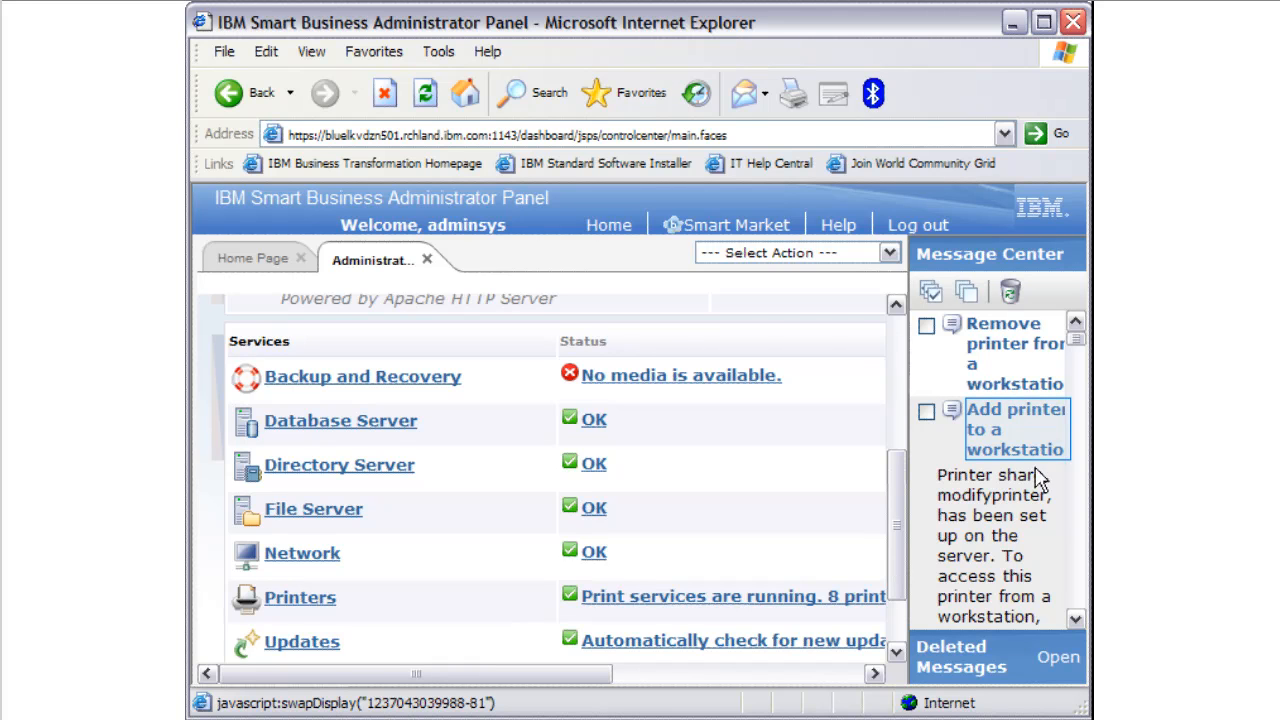
Step: Read the full "Add printer to a workstation" message in the Message Center, and log out of the panel
scroll(1045, 448, "down", 4)
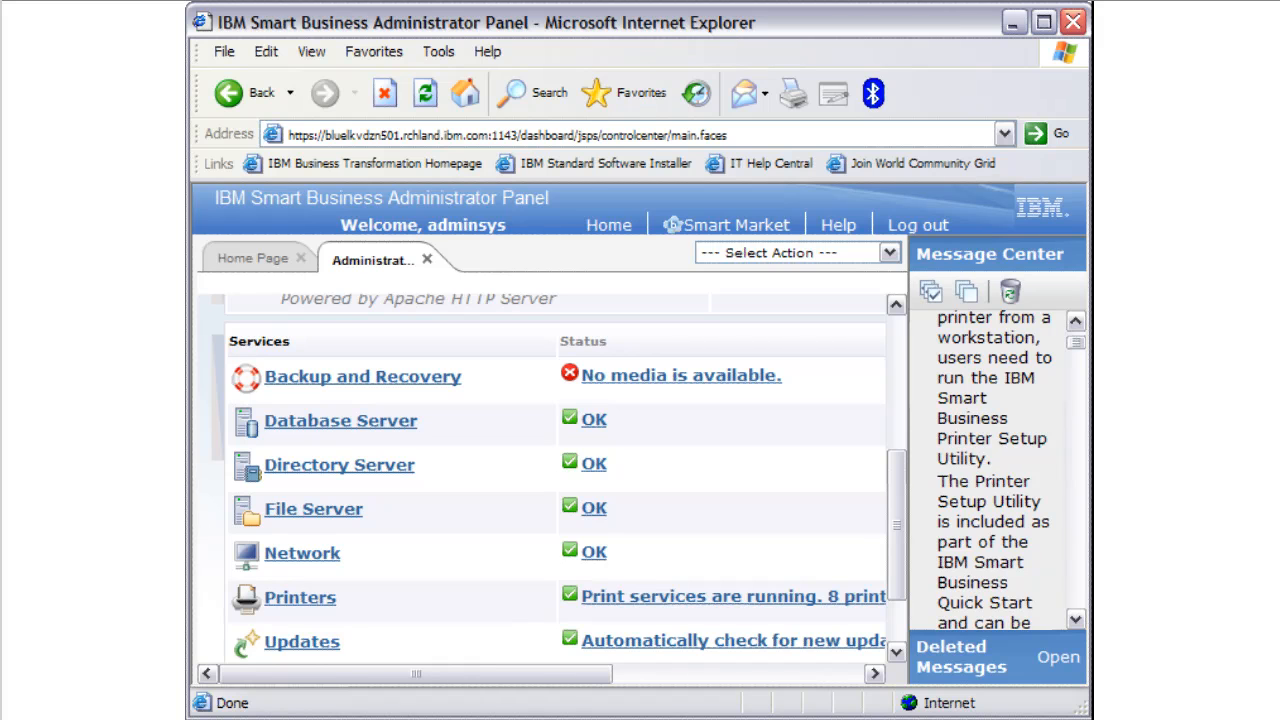
scroll(1000, 470, "down", 3)
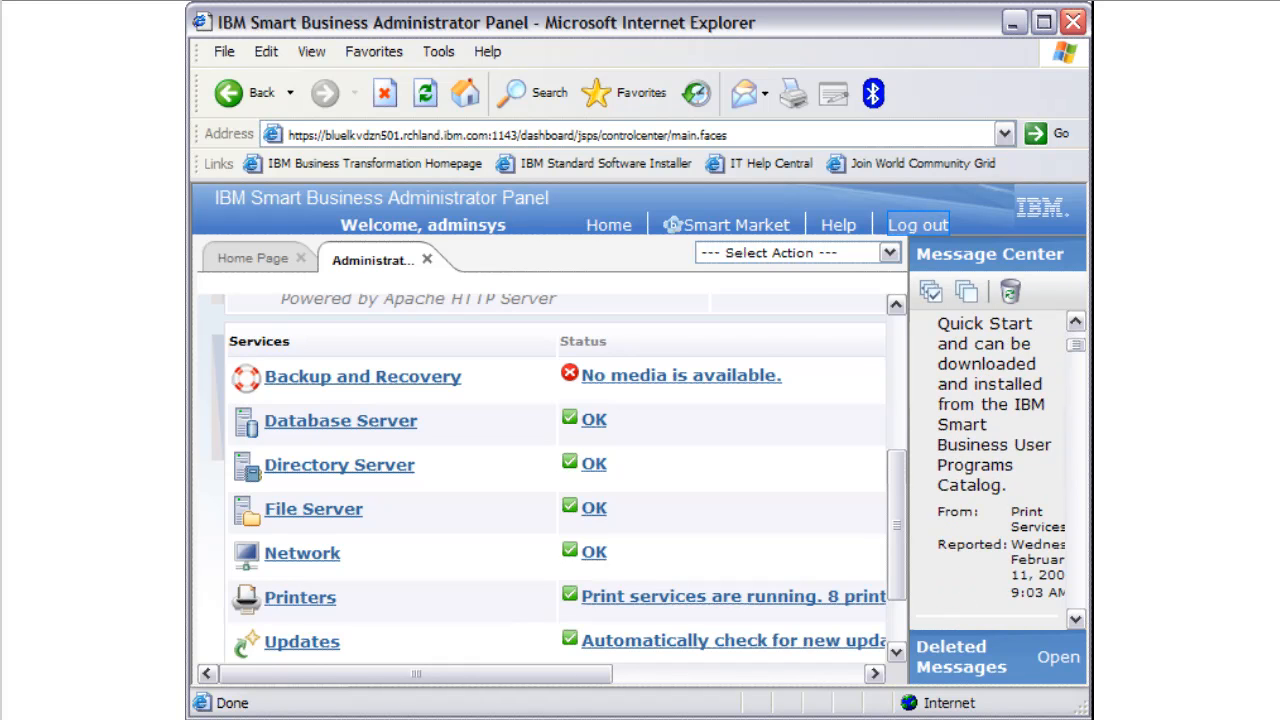
left_click(917, 225)
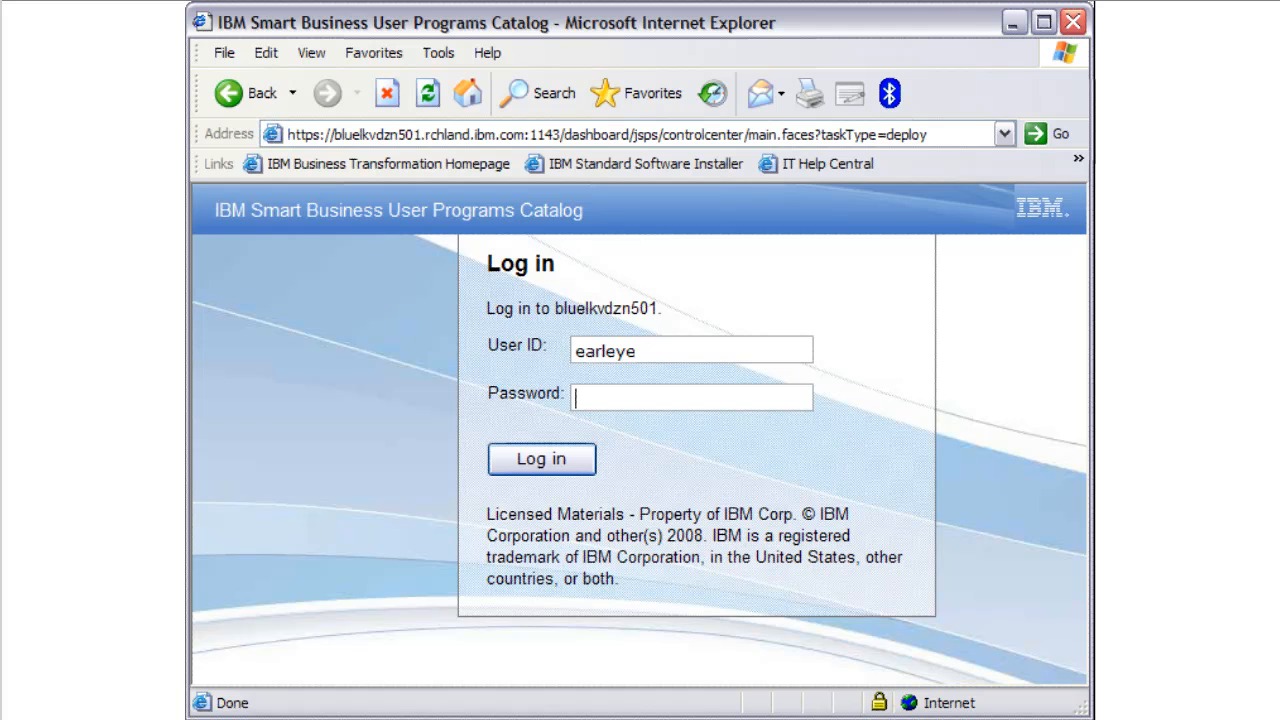
Step: Log in to the User Programs Catalog with the account password and open the download instructions for IBM Smart Business Quick Start
type("••••••••")
key("Return")
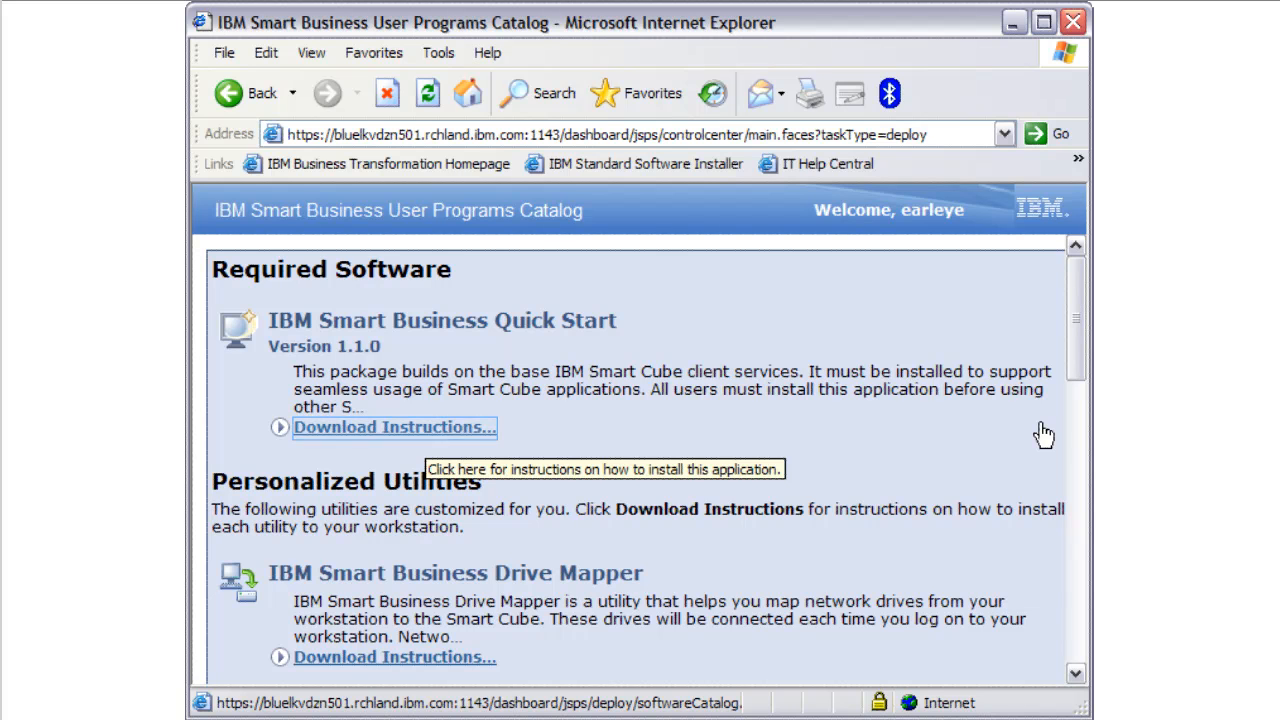
left_click(428, 437)
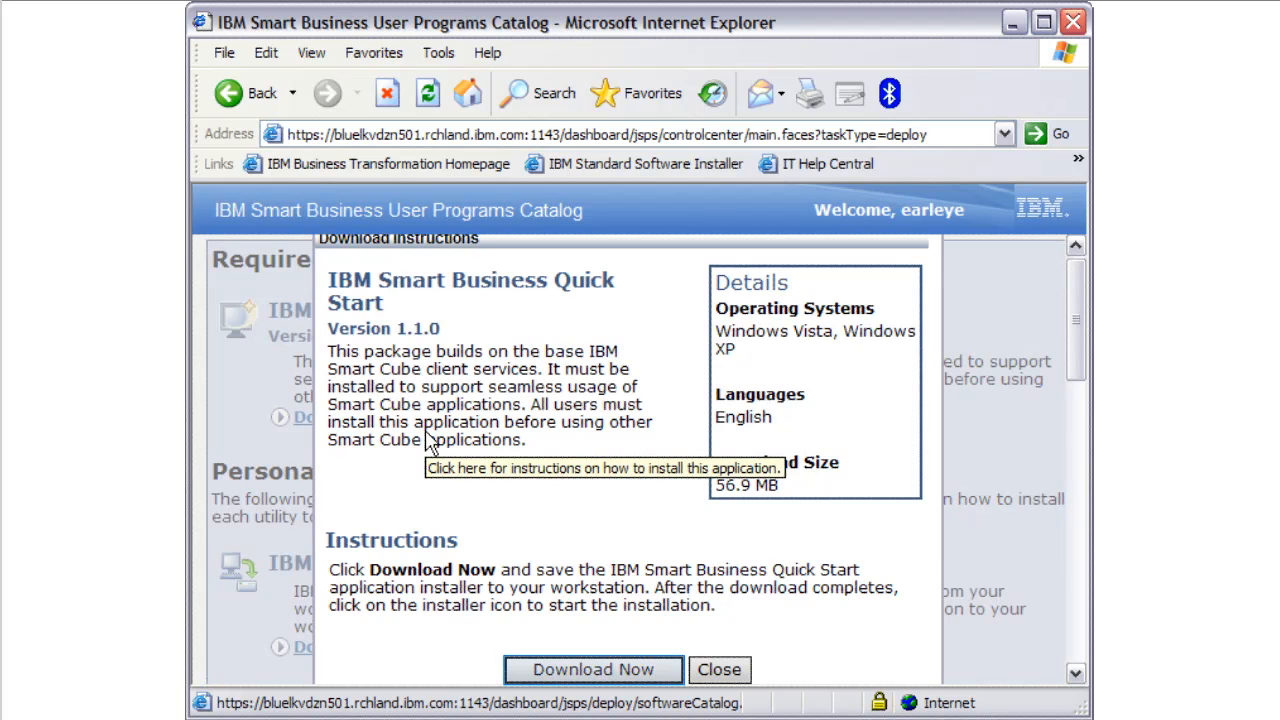
Step: Download the Quick Start 1.1.0 installer, save it to the Desktop, and close the download windows
left_click(614, 672)
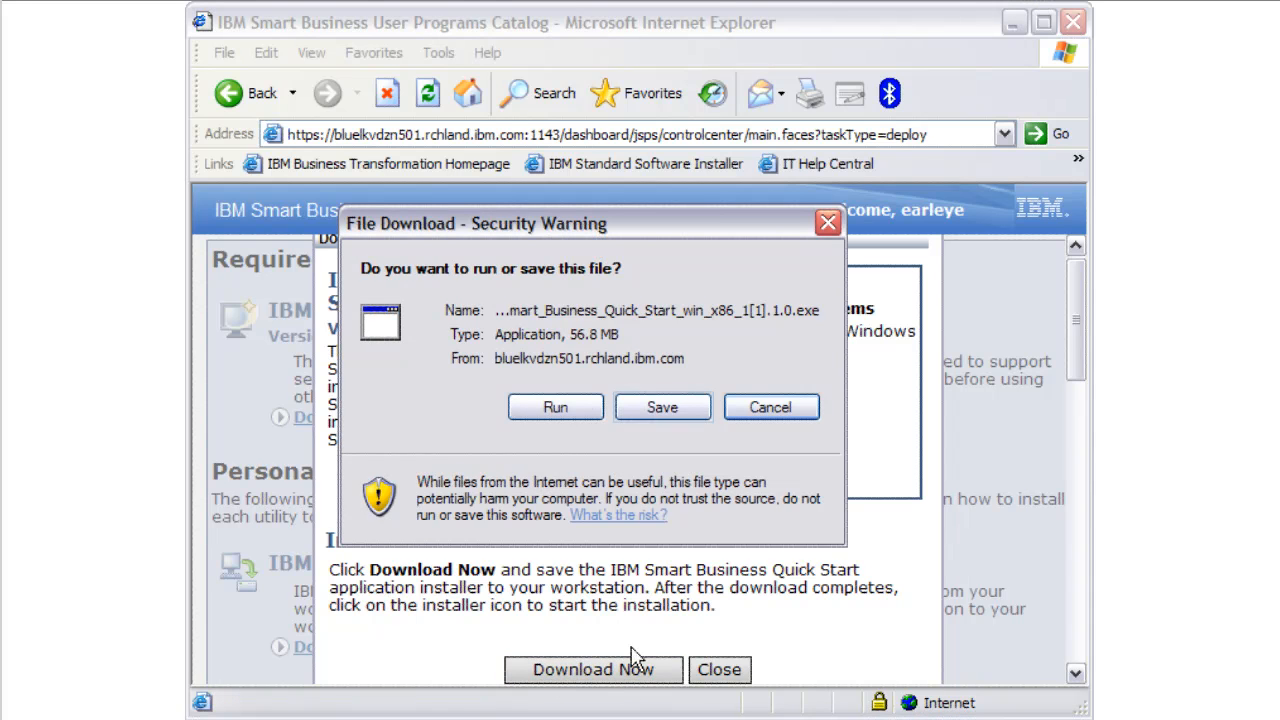
left_click(655, 410)
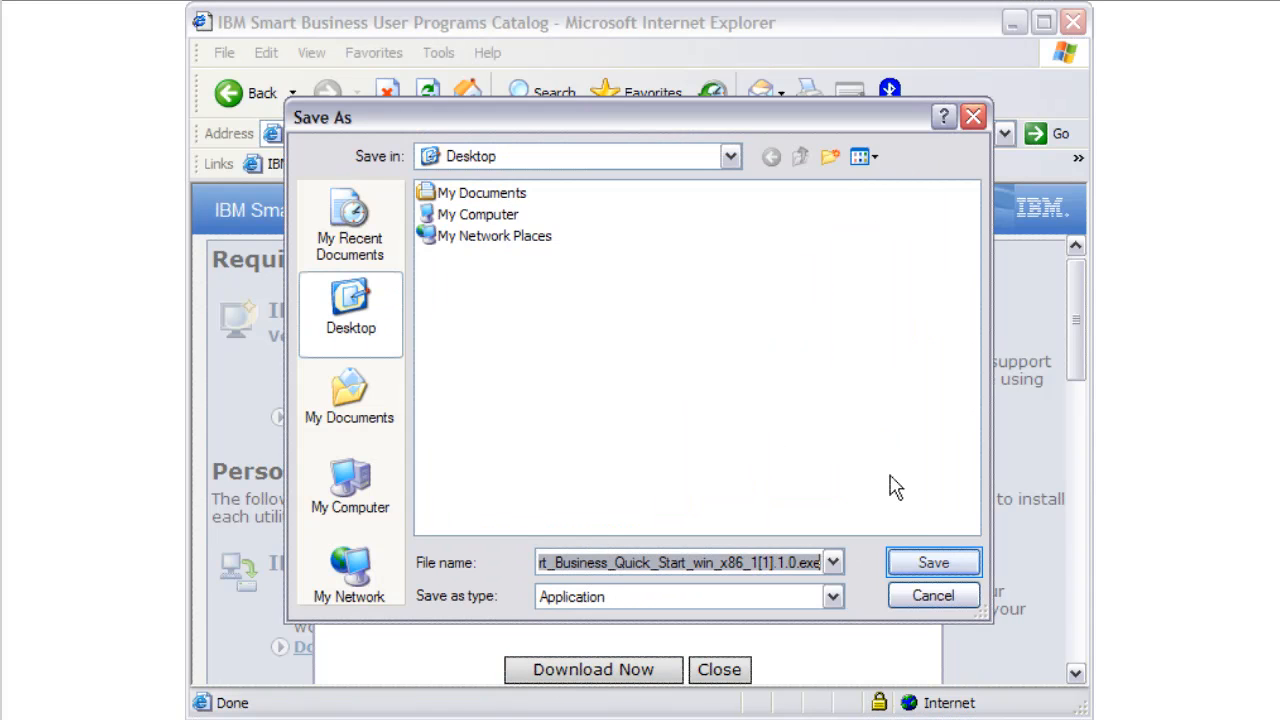
left_click(926, 566)
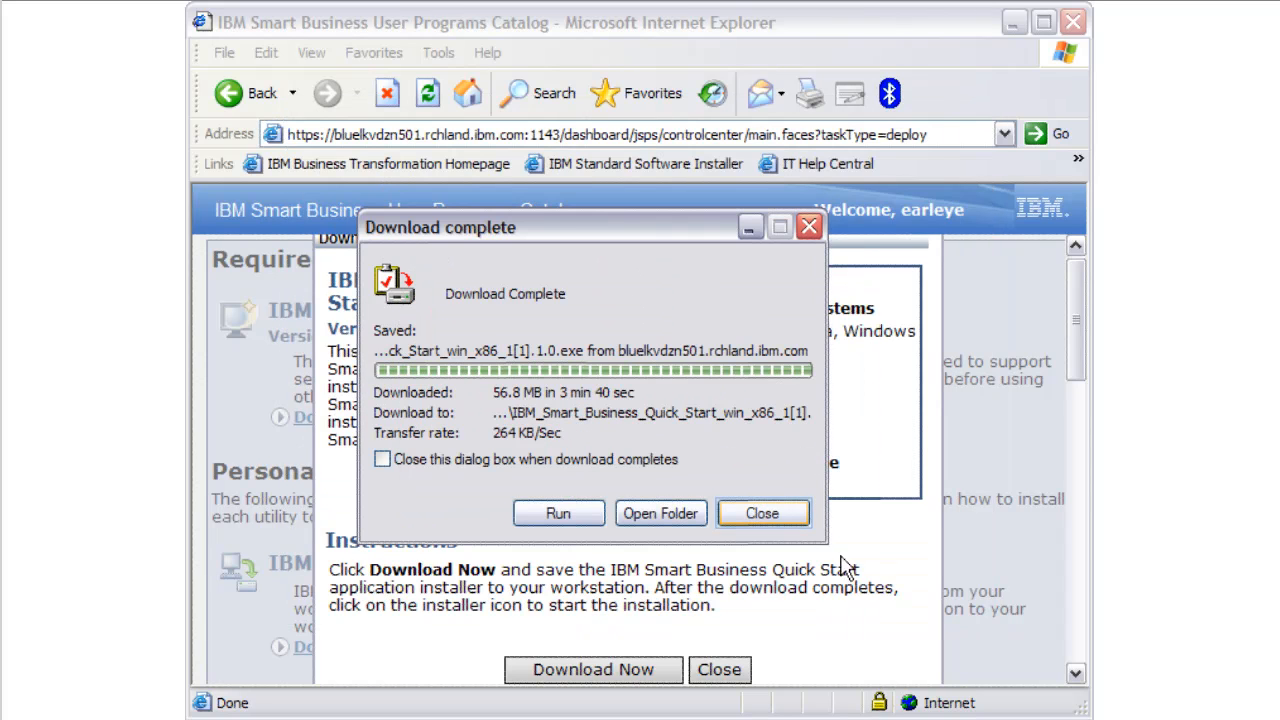
left_click(792, 514)
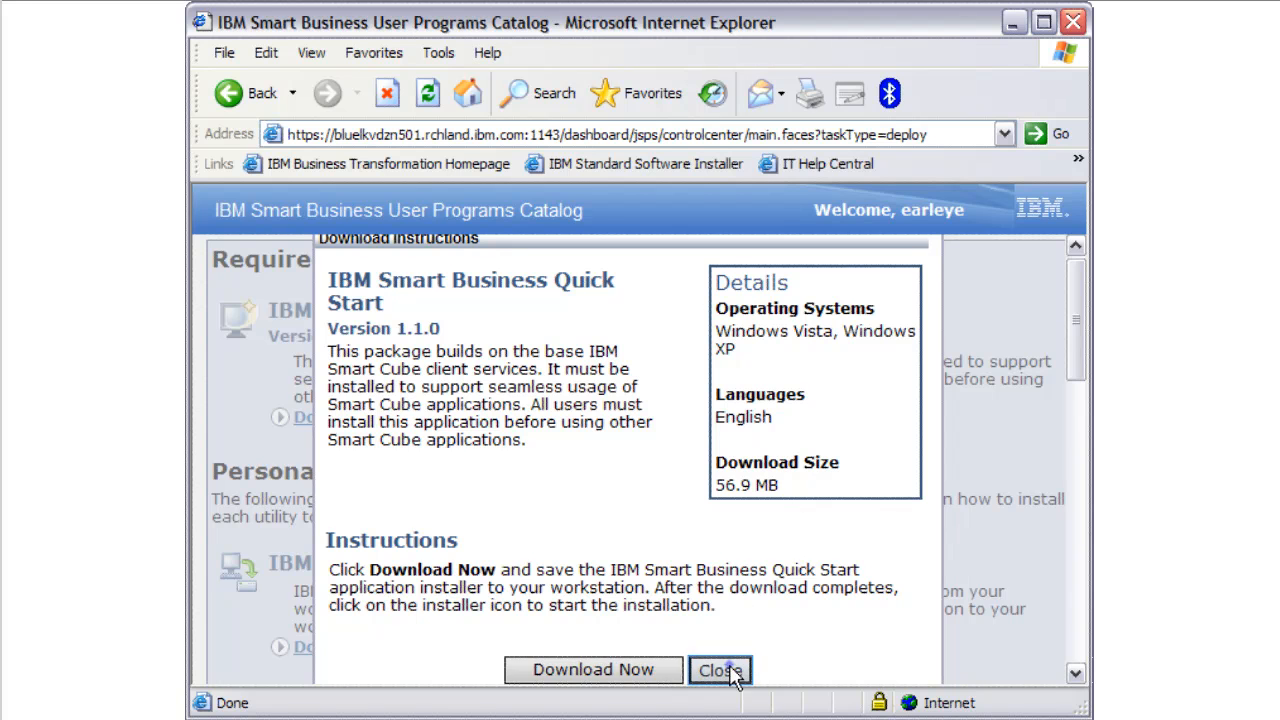
left_click(721, 670)
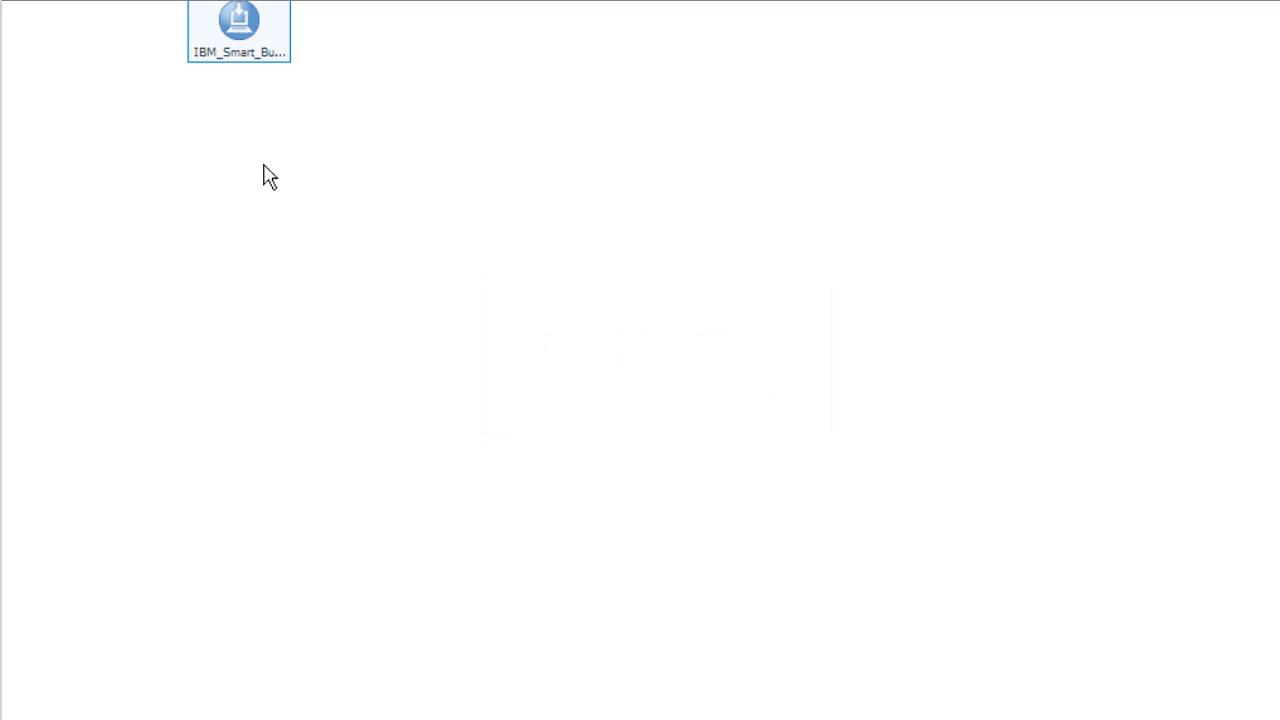
Step: Run the downloaded installer from the desktop and install IBM Smart Business Quick Start with the default settings
double_click(260, 49)
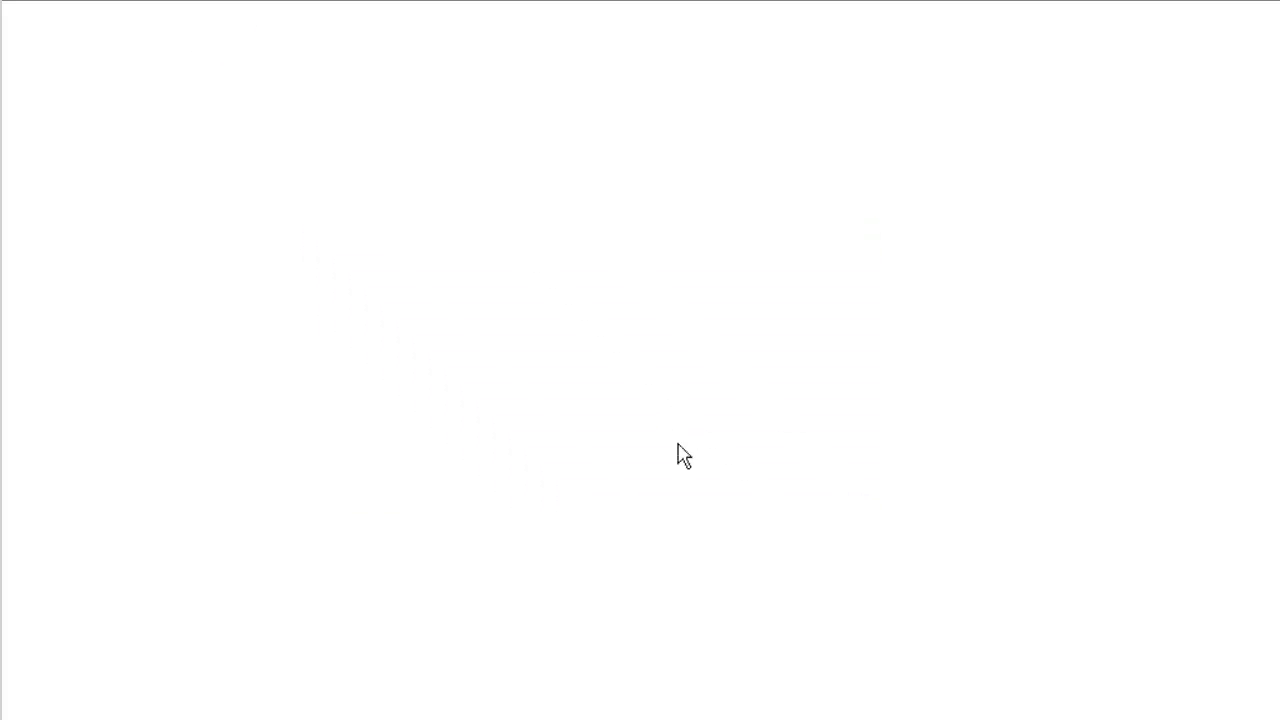
left_click(682, 581)
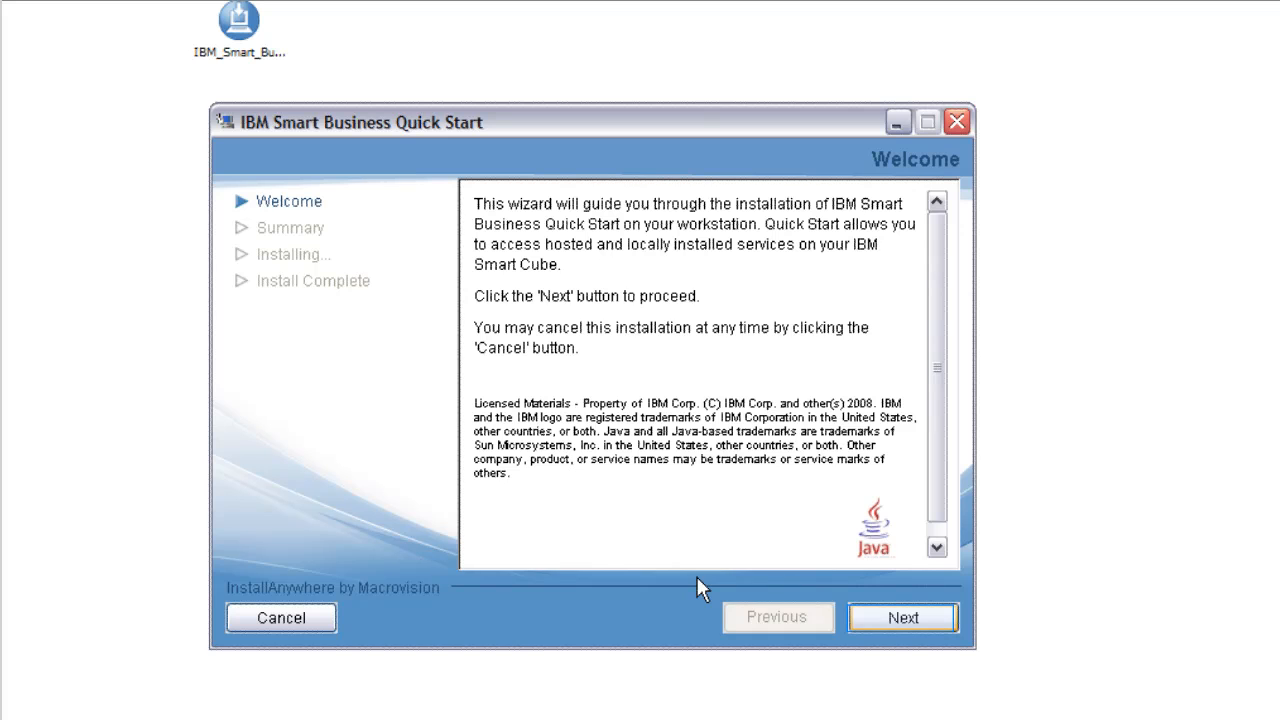
left_click(922, 615)
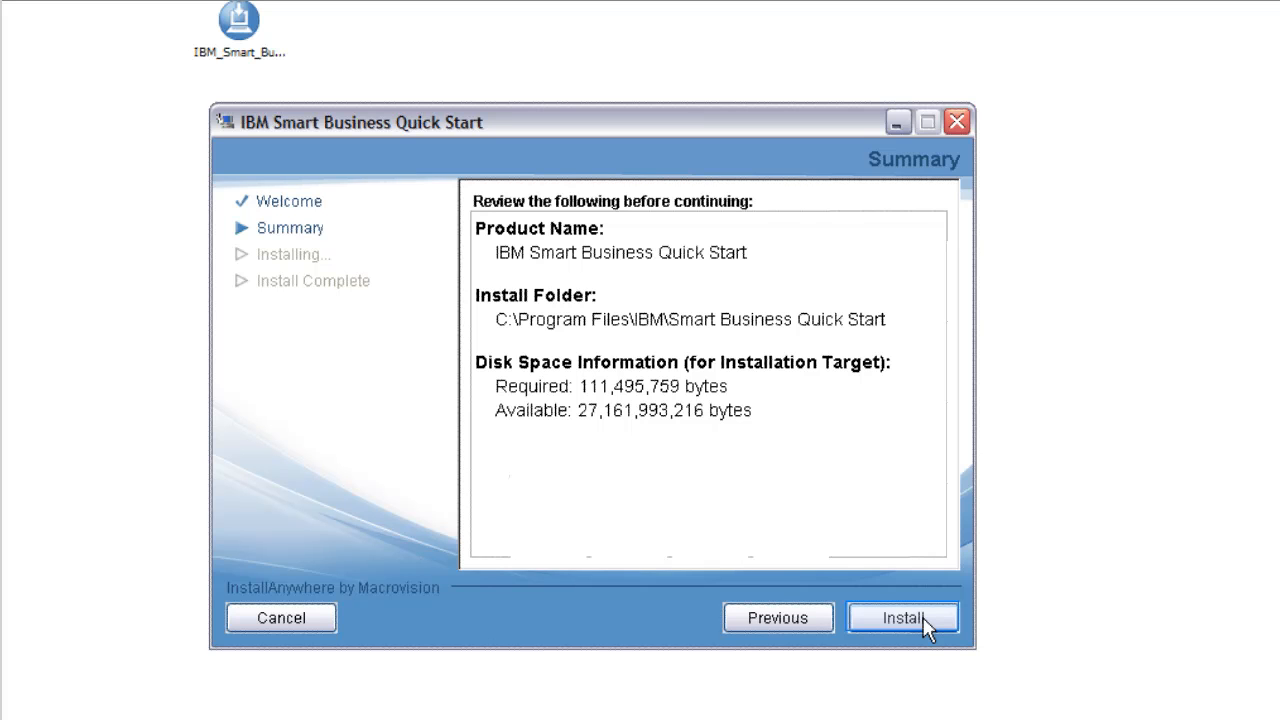
left_click(903, 618)
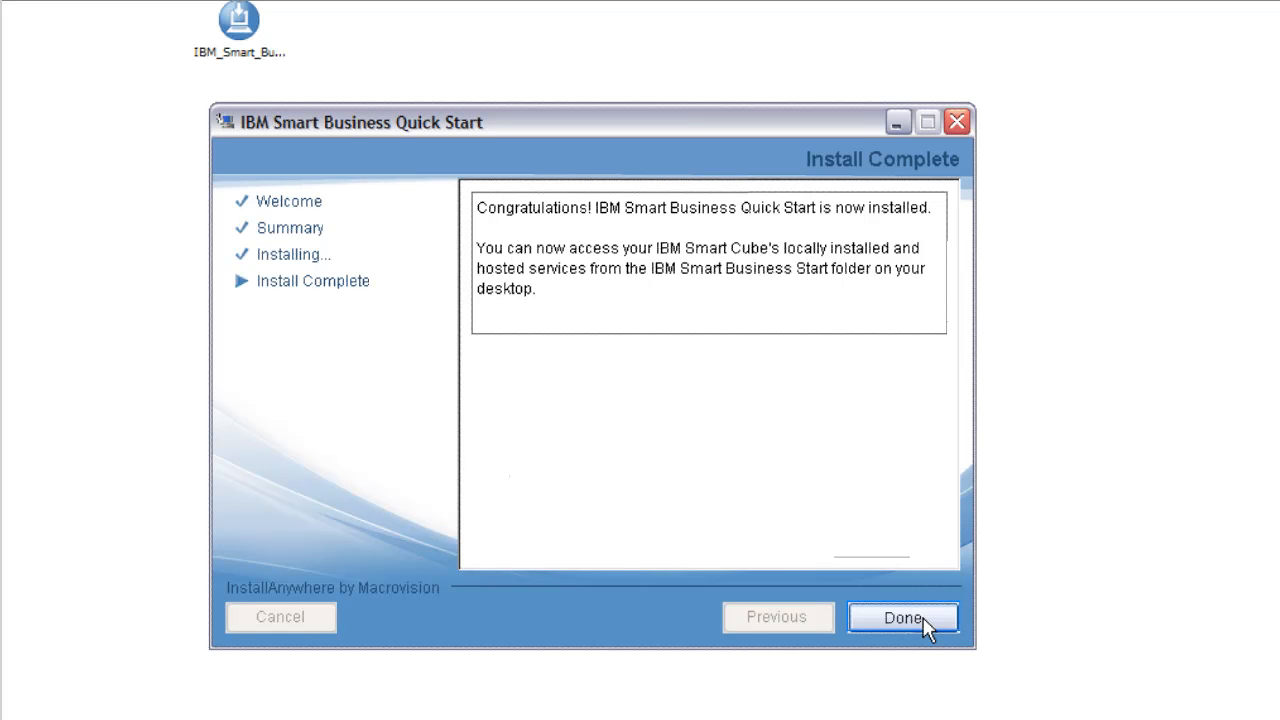
left_click(903, 618)
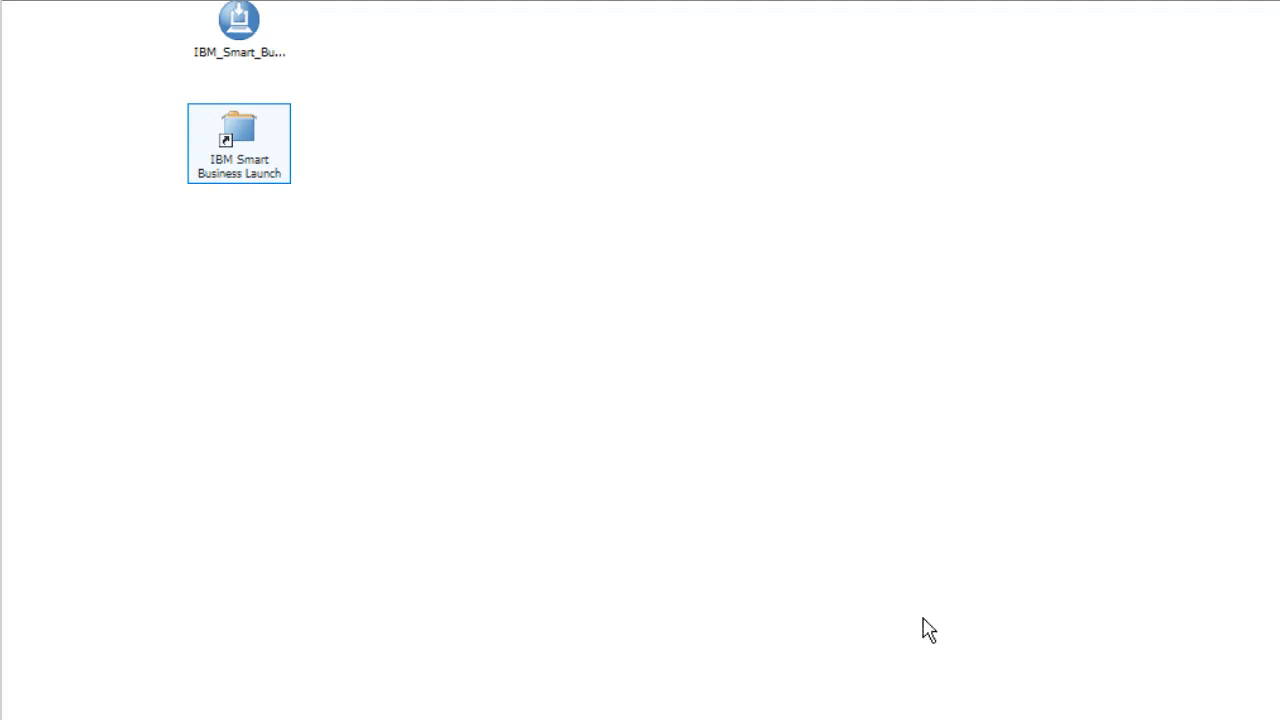
Step: Start the Printer Setup Utility from the IBM Smart Business Launch folder and sign in with the account password, keeping it remembered
double_click(240, 140)
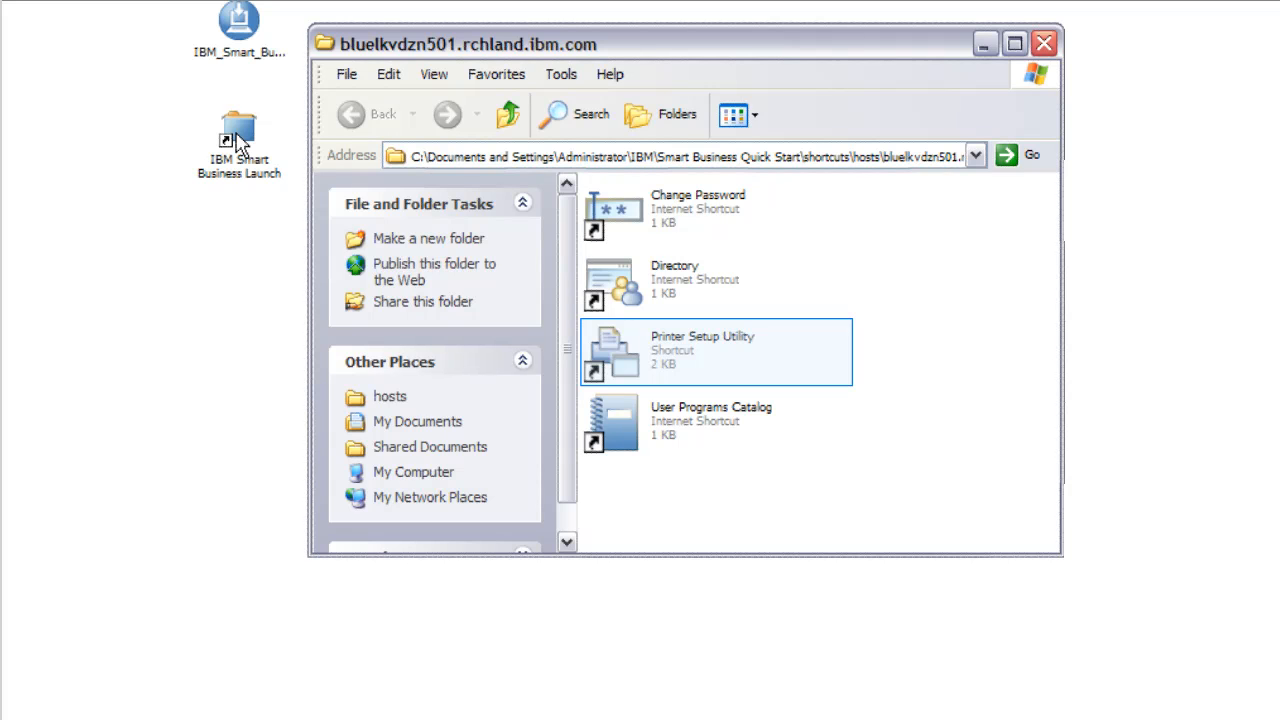
double_click(600, 355)
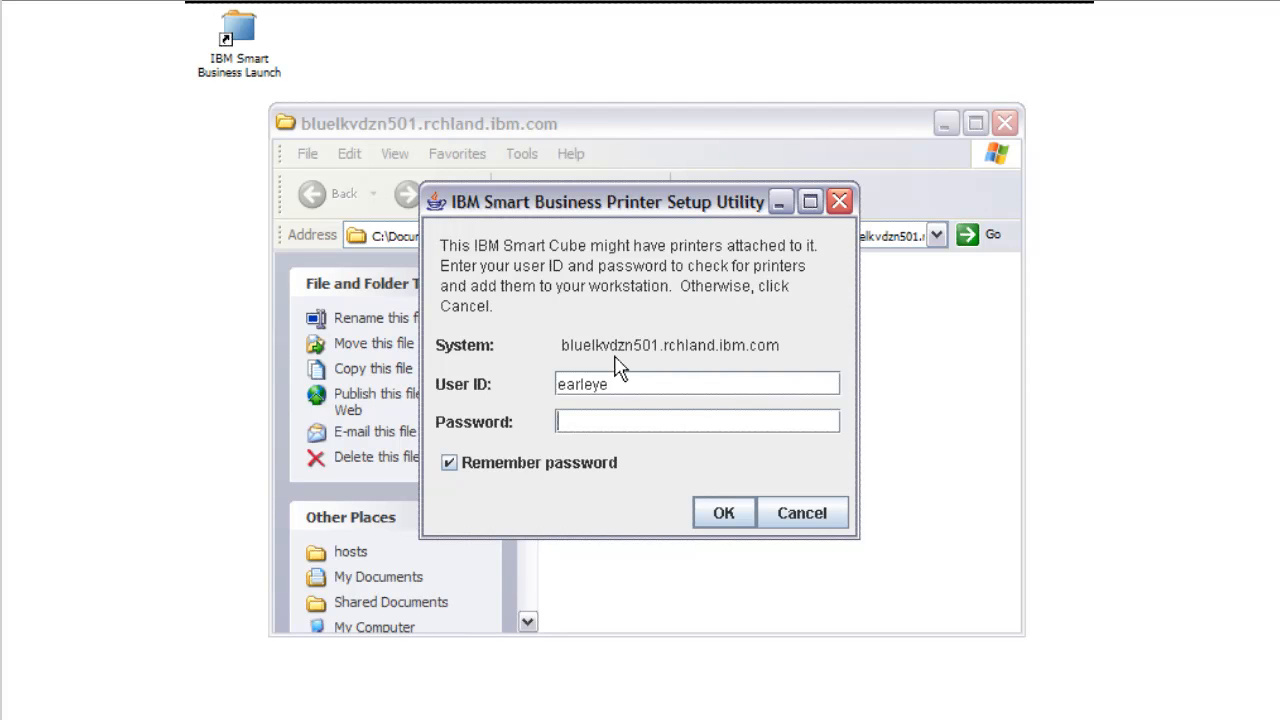
type("********")
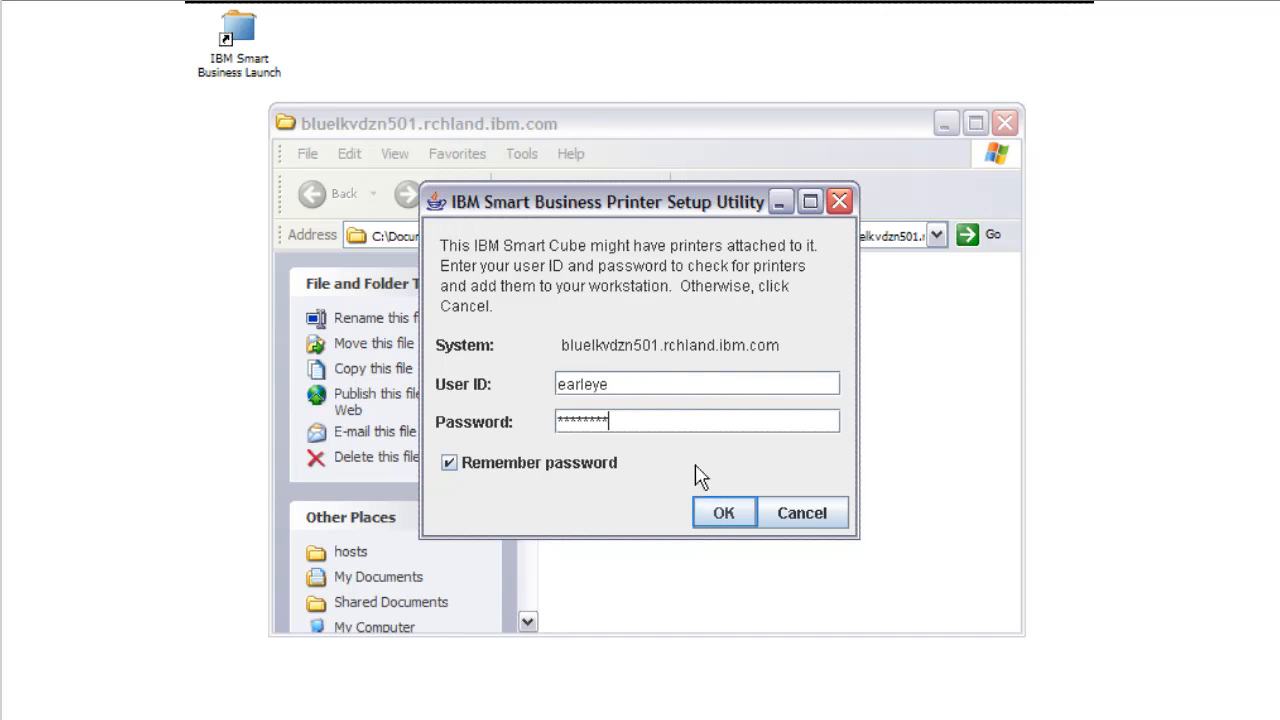
left_click(700, 519)
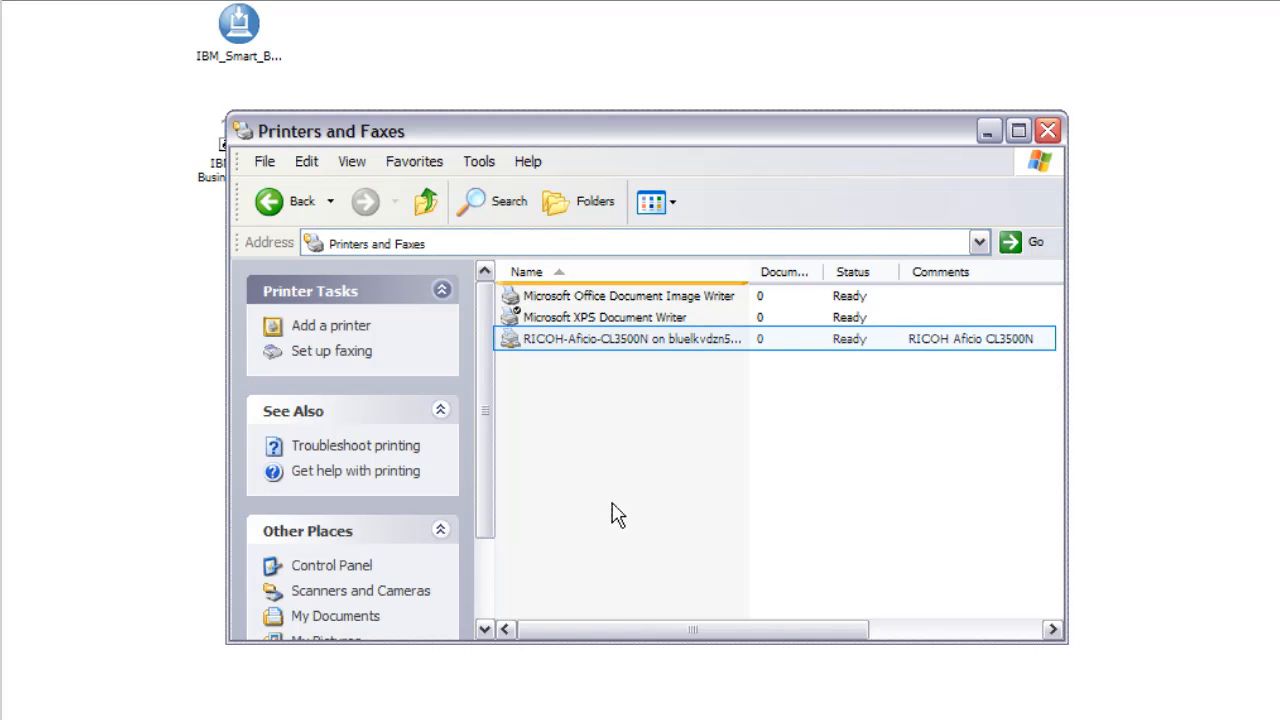
Step: Check the print queue of the RICOH-Aficio-CL3500N in Printers and Faxes, and put both windows away
double_click(589, 342)
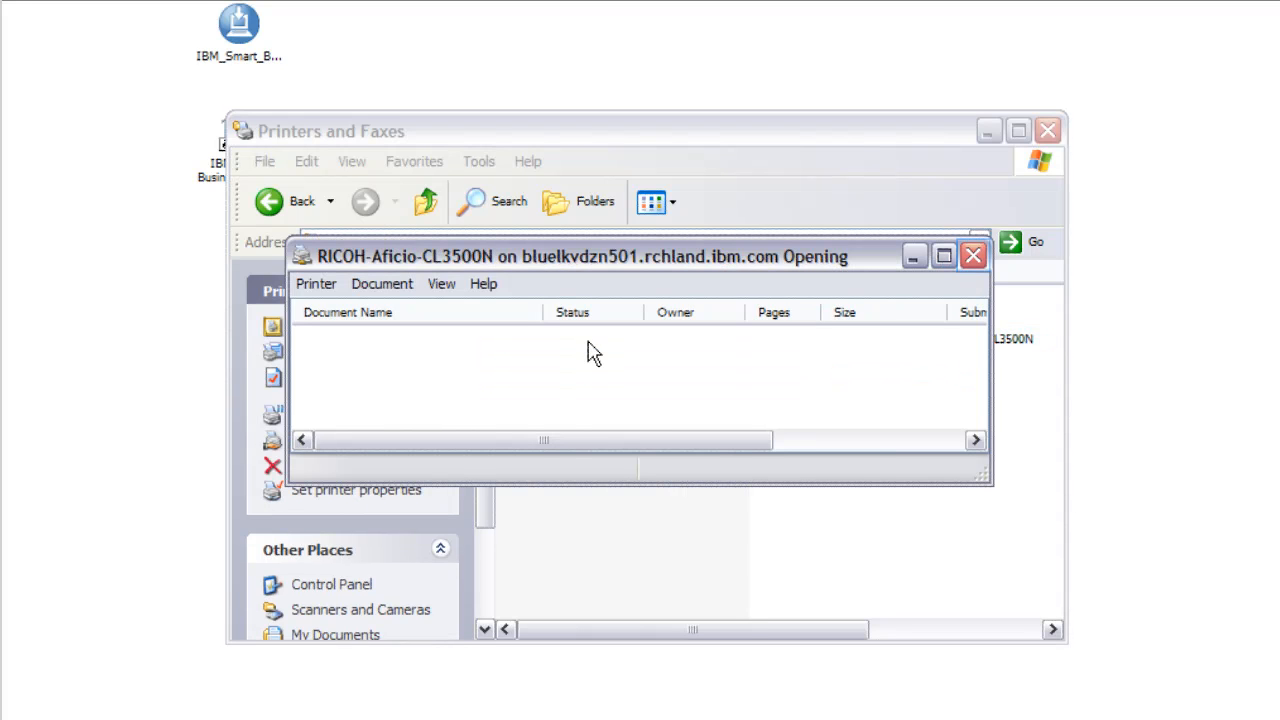
left_click(970, 260)
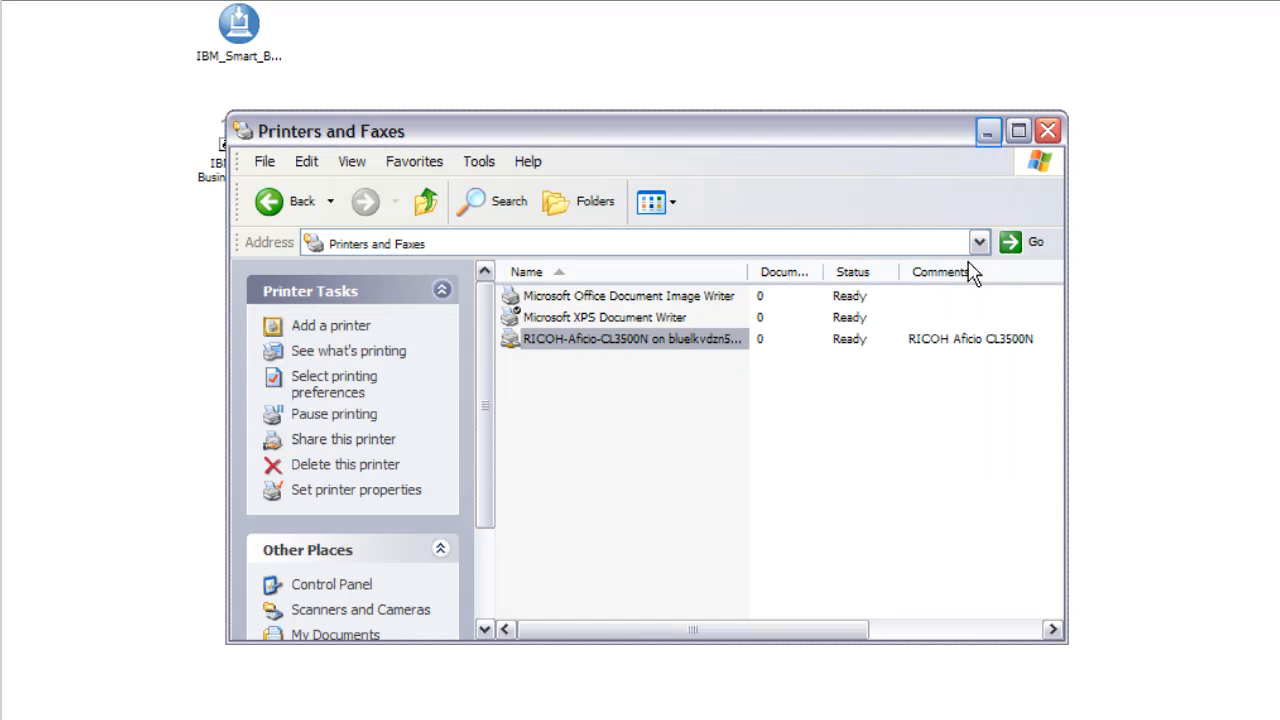
left_click(987, 131)
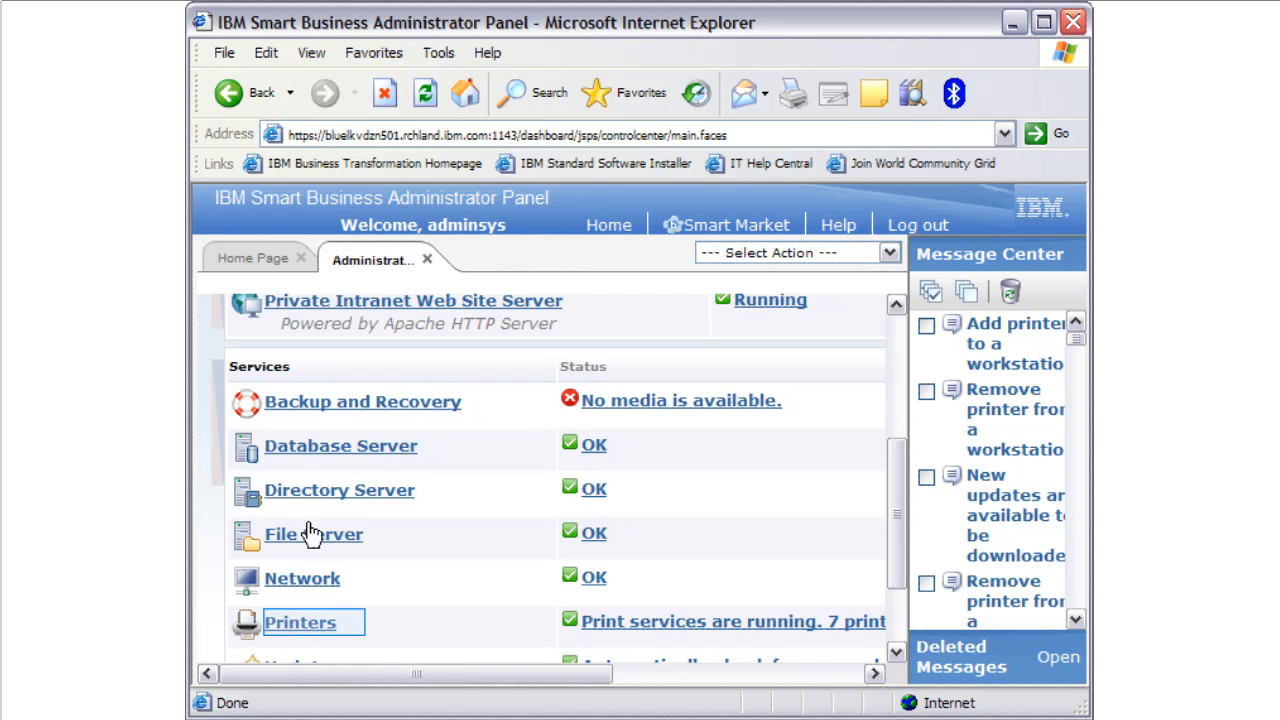
Step: In the Administrator Panel's Printers service, select the RICOH-Aficio-CL3500N and show what it is printing
left_click(301, 626)
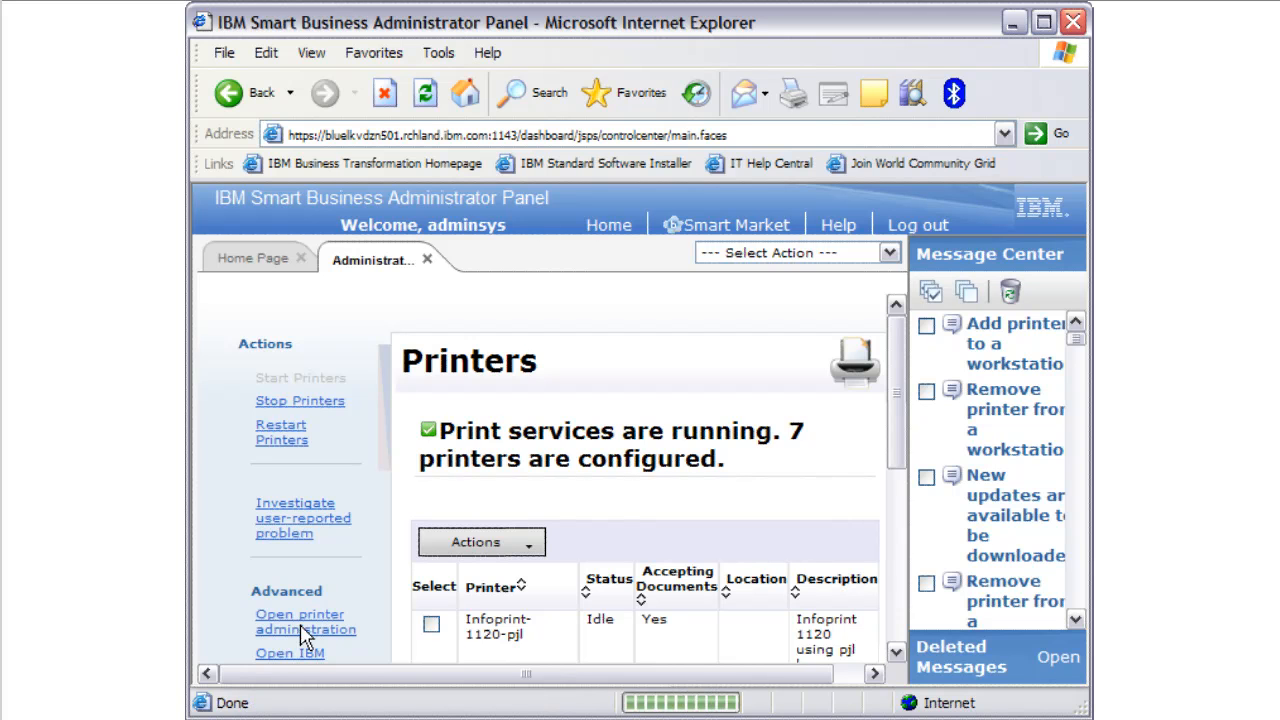
left_click(898, 620)
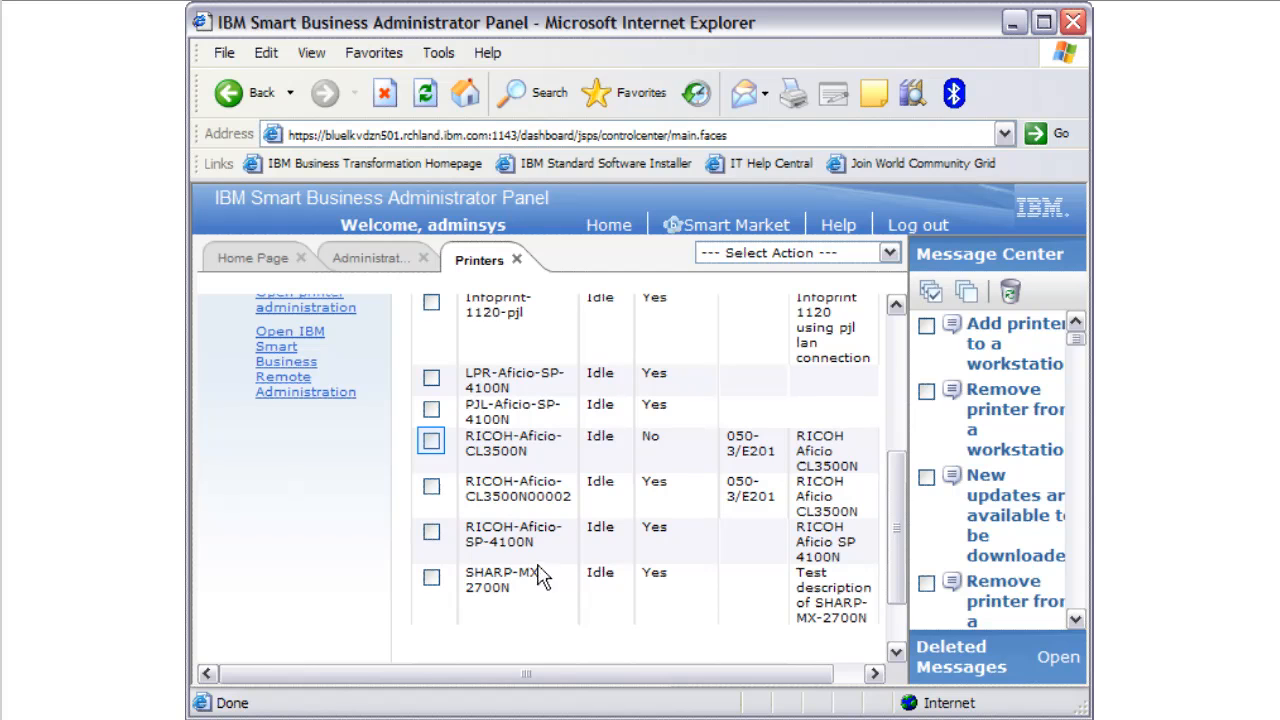
left_click(435, 448)
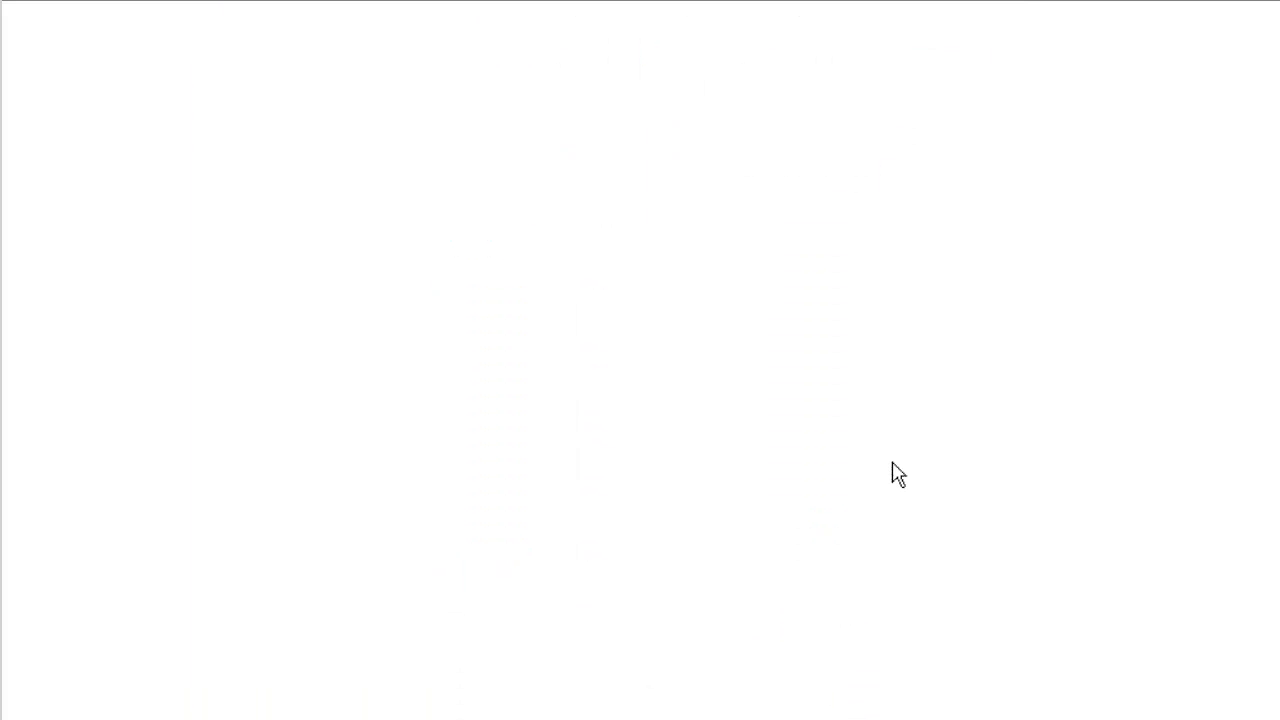
left_click(488, 489)
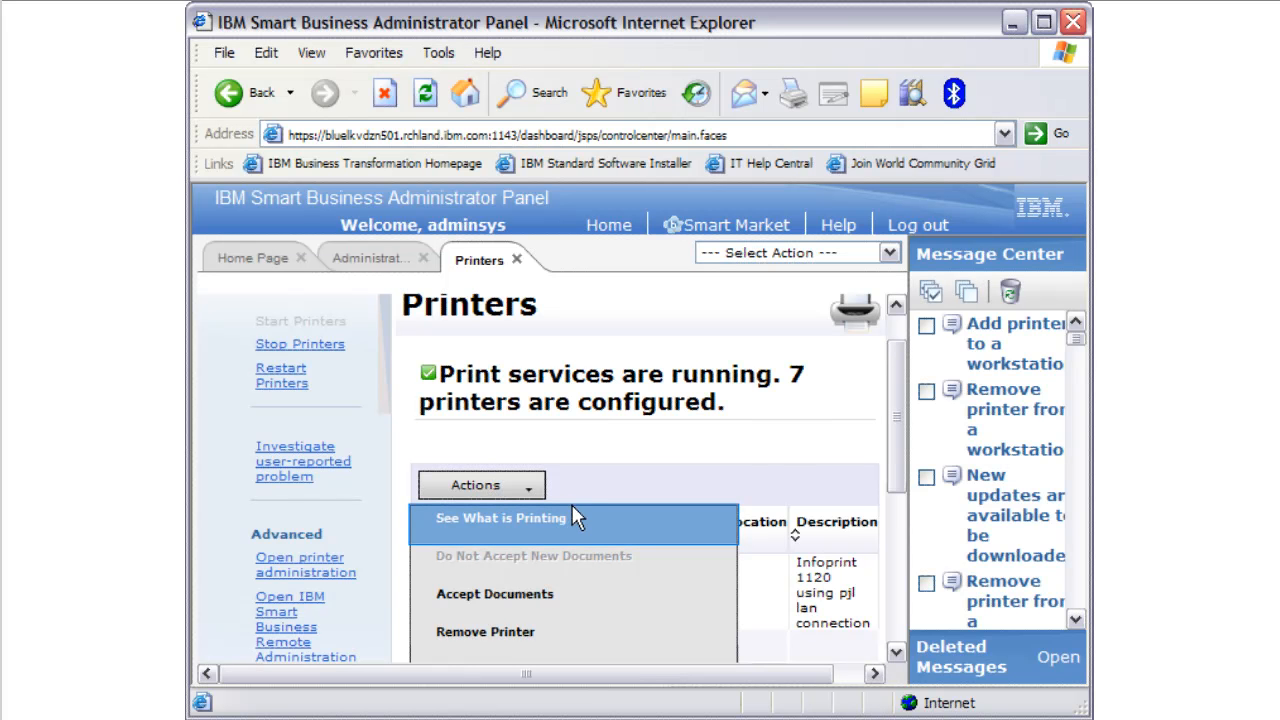
left_click(573, 515)
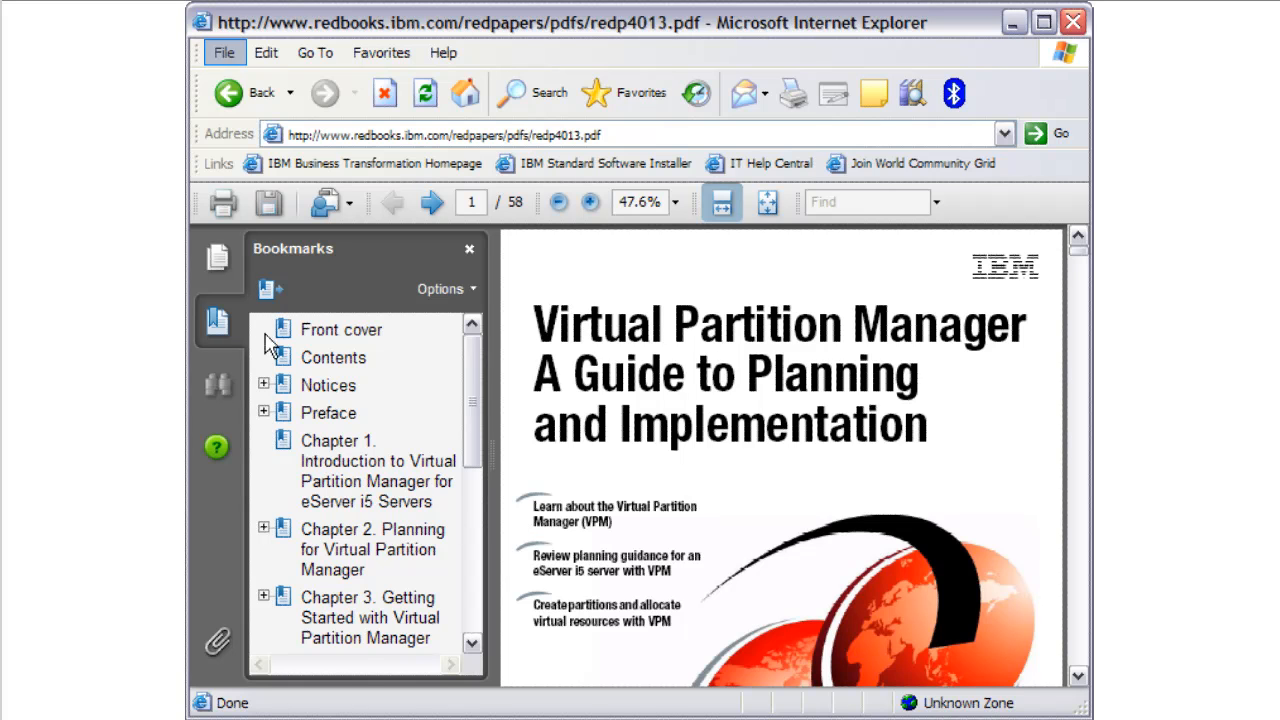
Step: Print all pages of redp4013.pdf on the RICOH-Aficio-CL3500N network printer
left_click(226, 60)
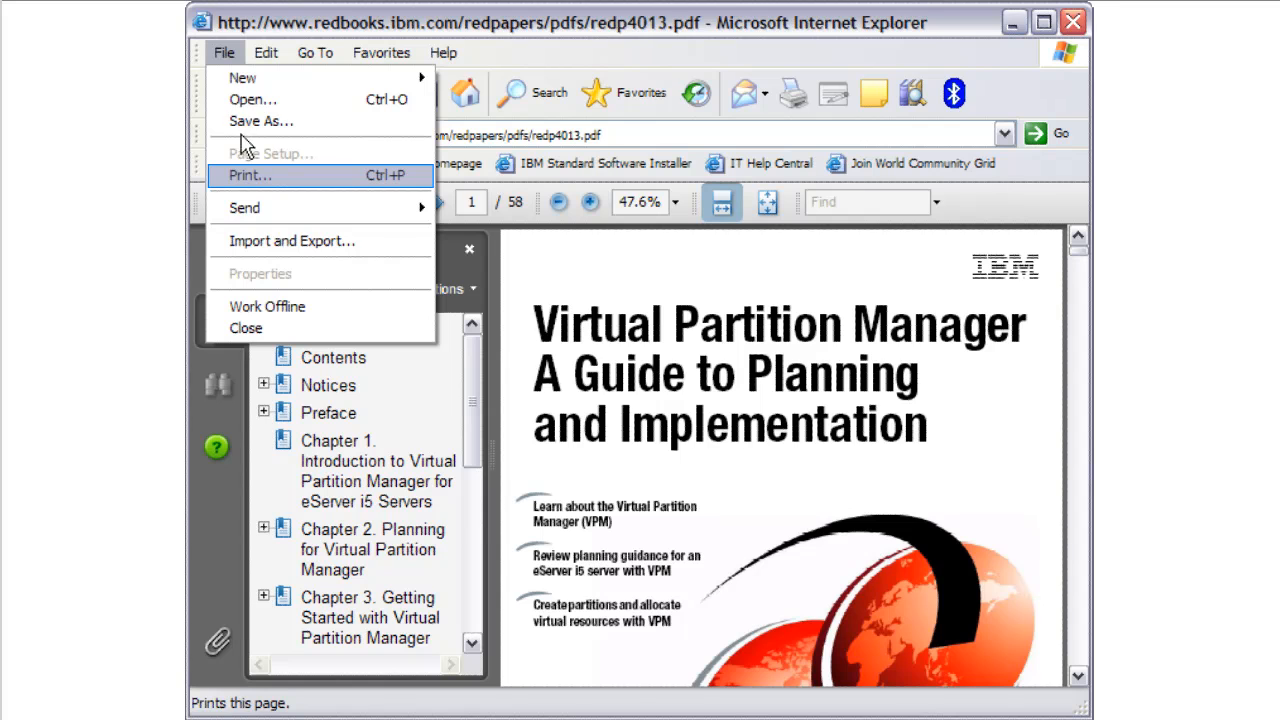
left_click(246, 178)
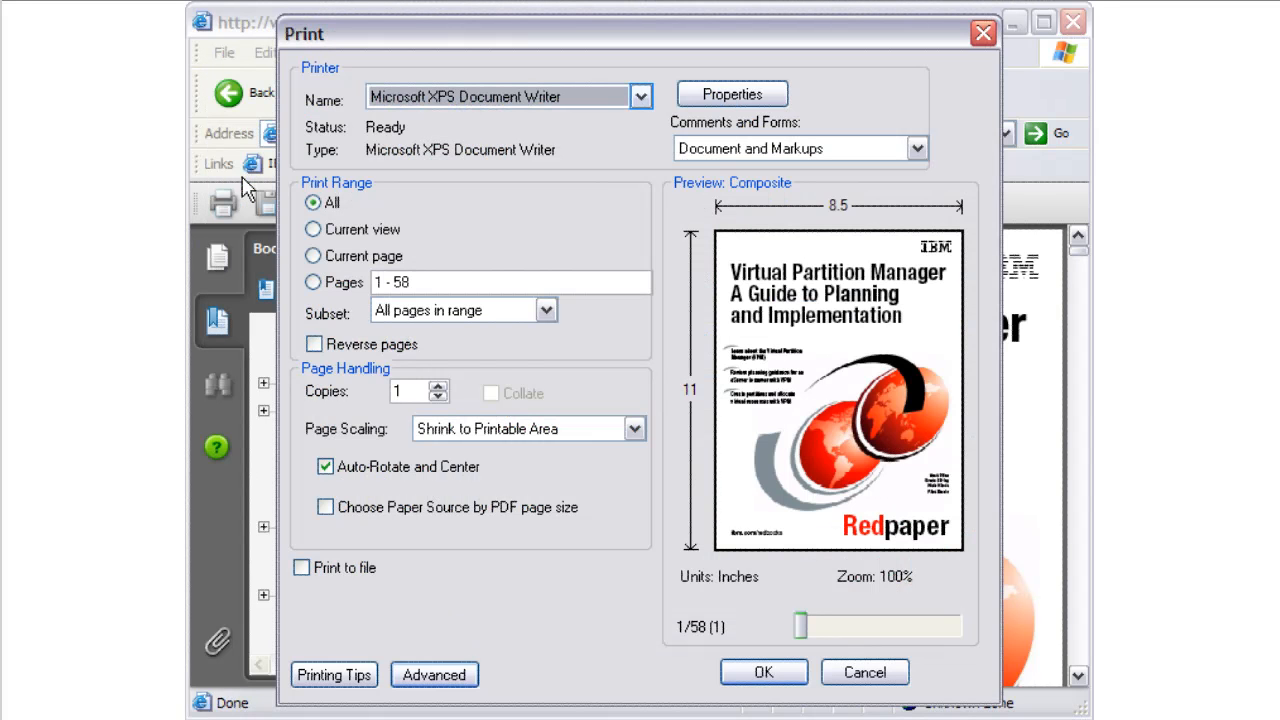
left_click(640, 96)
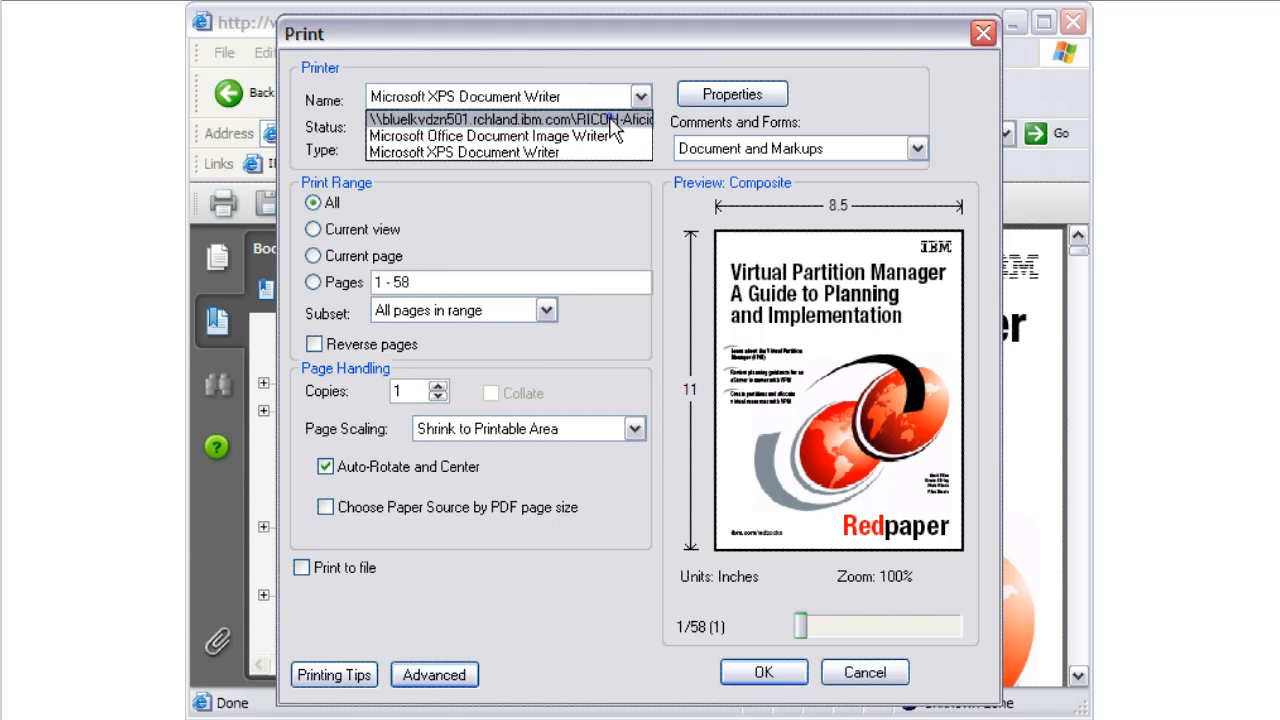
left_click(609, 119)
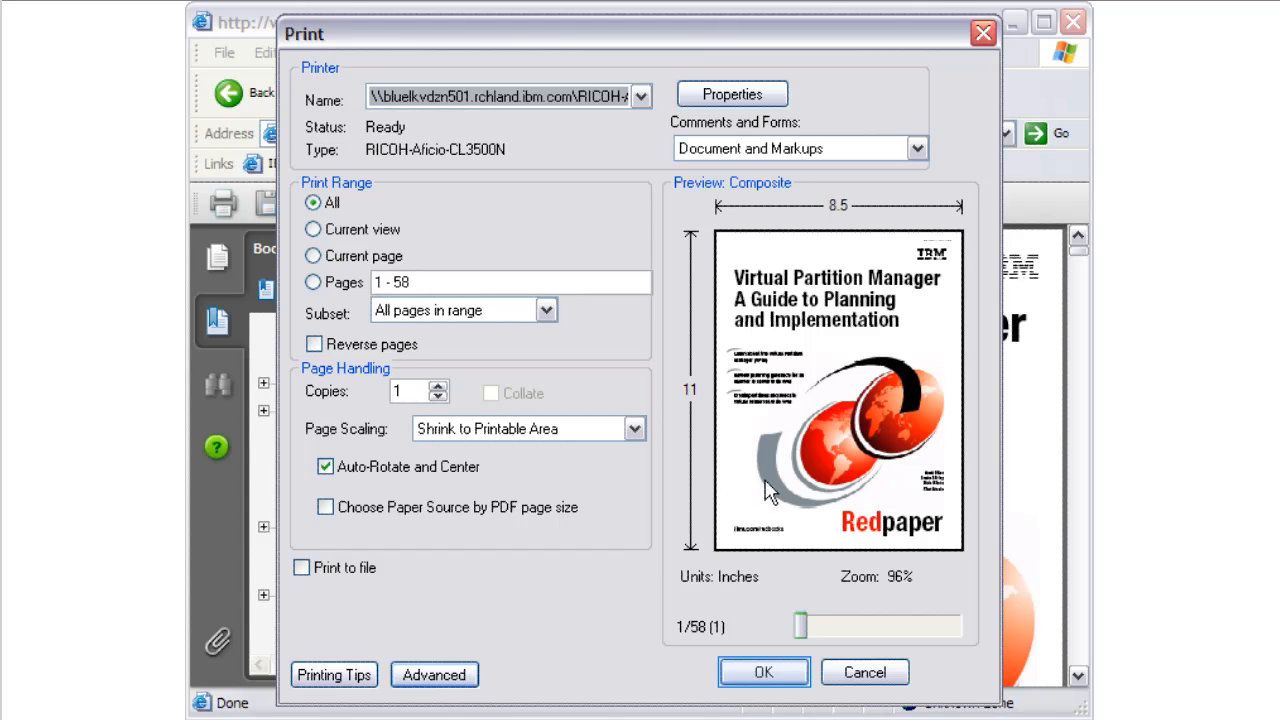
left_click(765, 673)
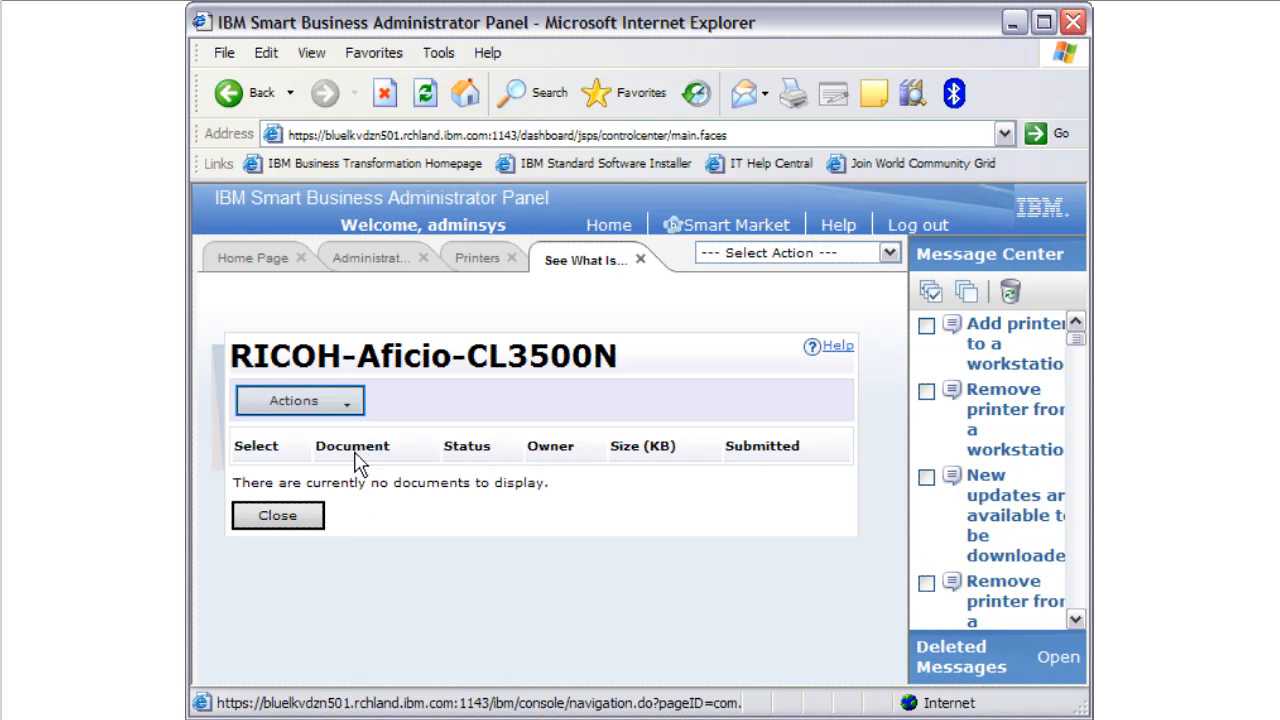
Step: Refresh the document list of the RICOH-Aficio-CL3500N to check for the submitted print job
left_click(352, 404)
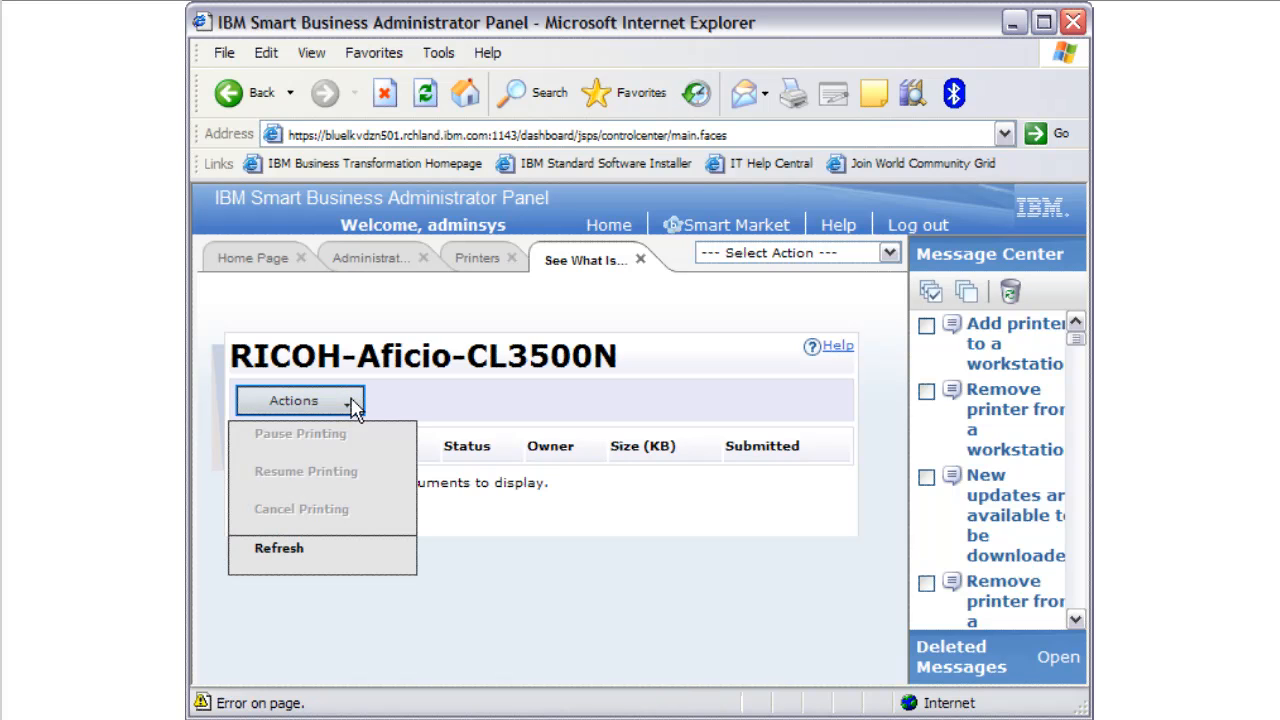
left_click(280, 550)
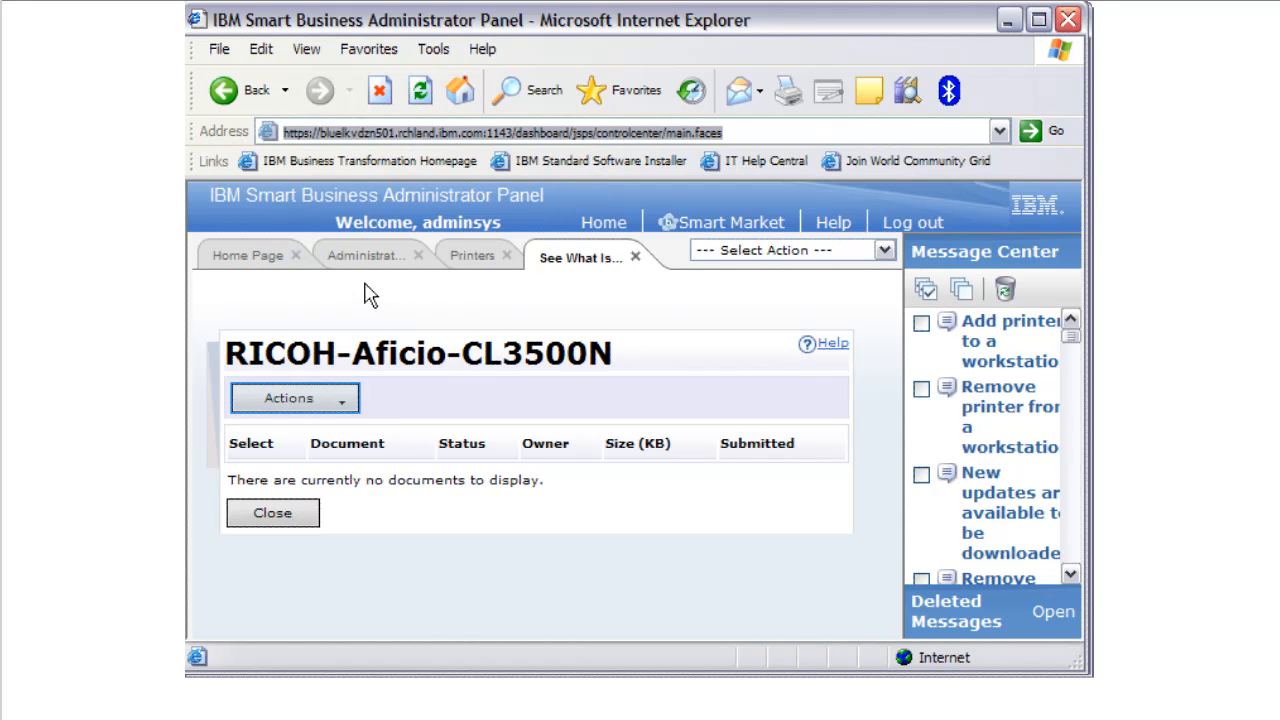
left_click(346, 398)
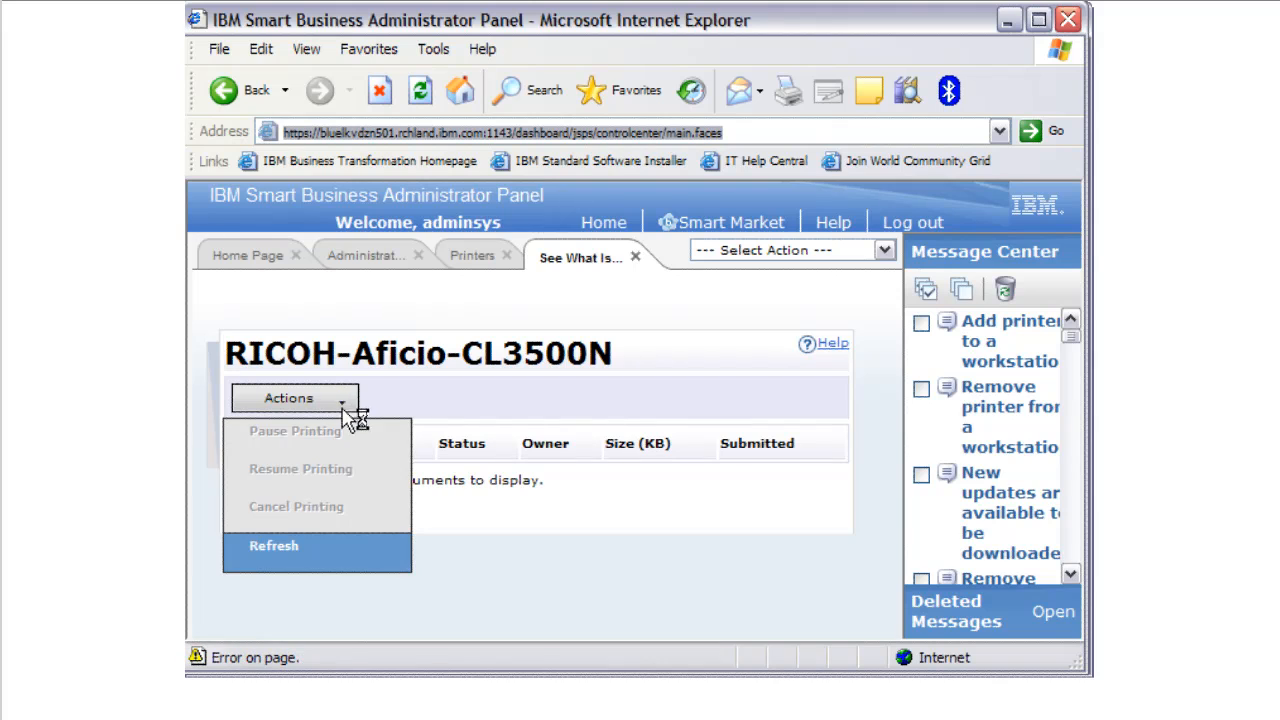